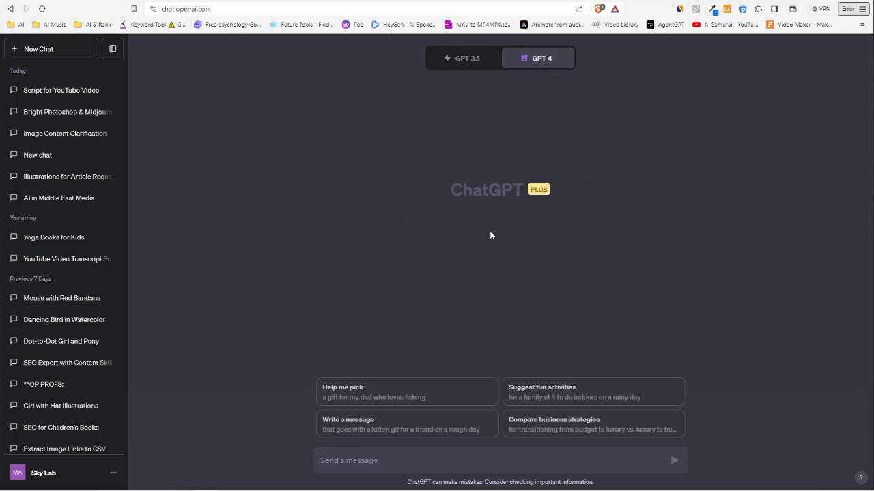
Keep the chat on GPT-4 and review the custom instructions without changing them.
click(469, 60)
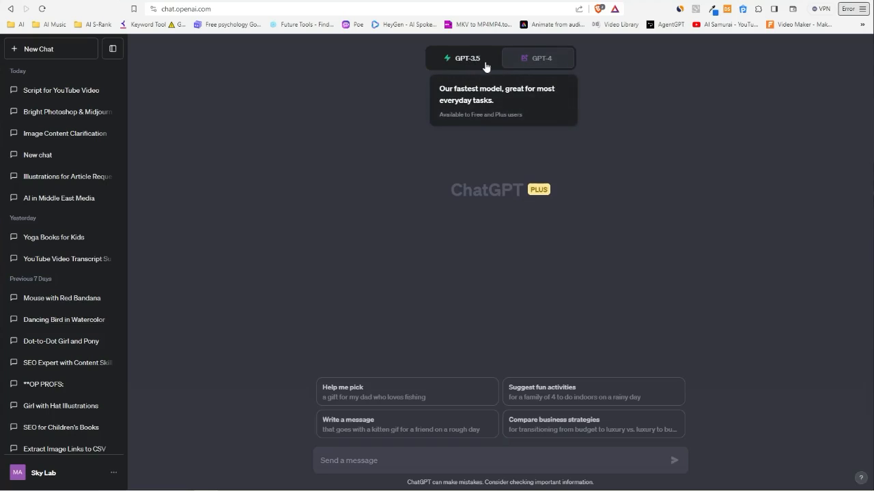
click(522, 61)
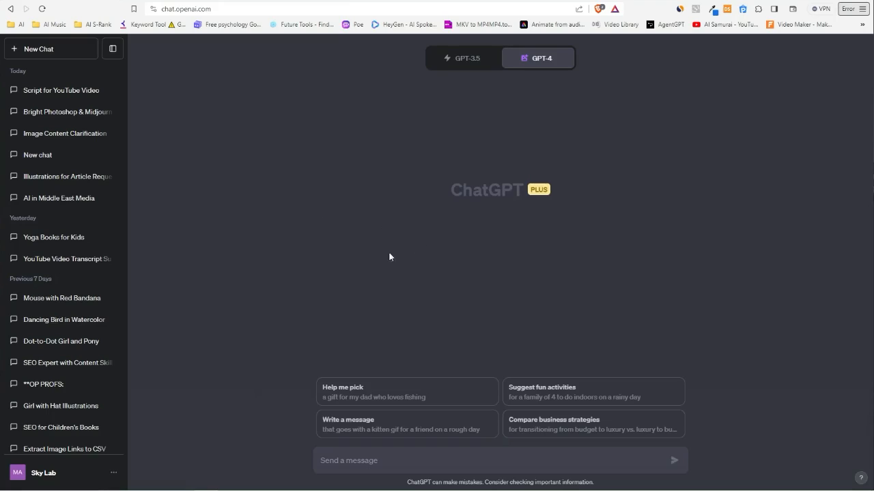
click(113, 473)
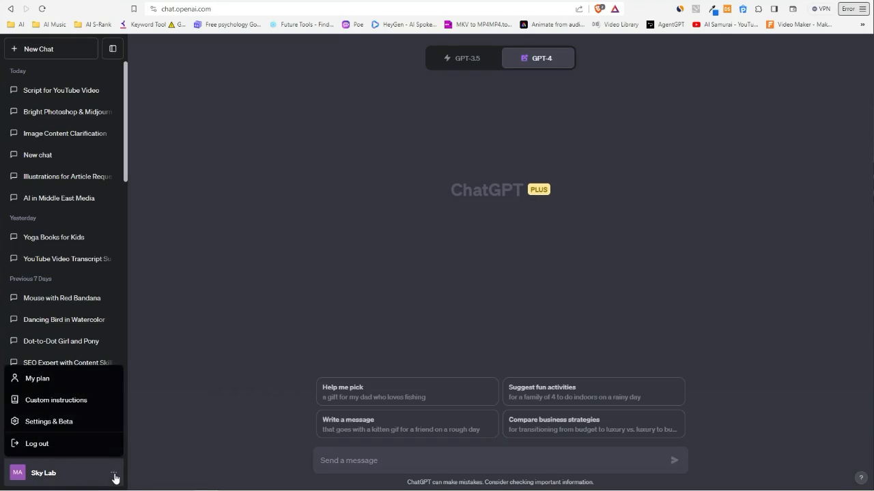
click(86, 401)
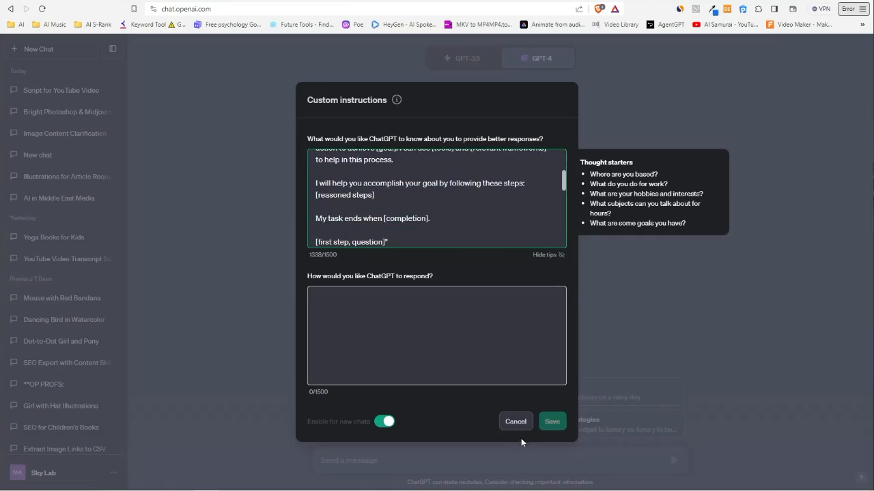
click(516, 420)
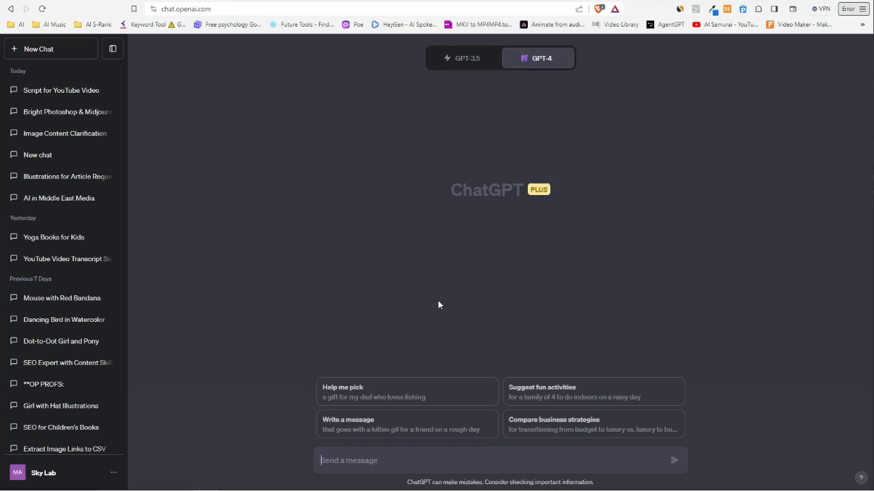
text(Giv)
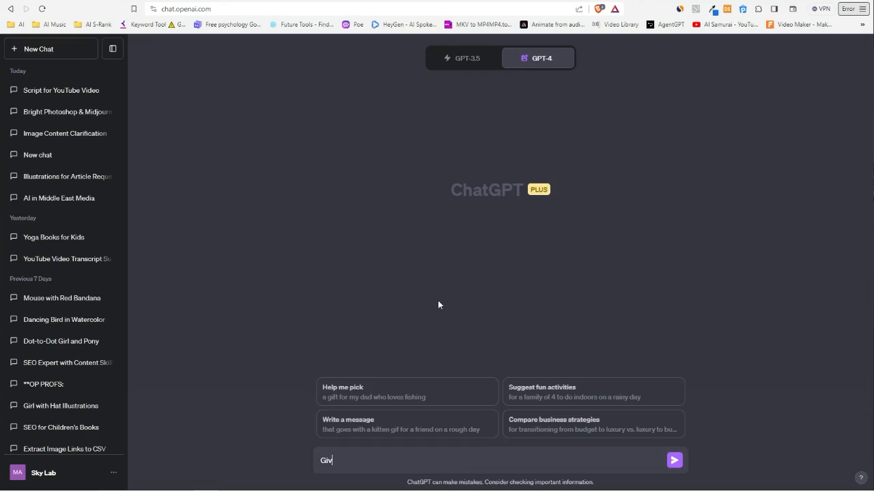
text(e me a list of 10 i)
text(nteresting and unique)
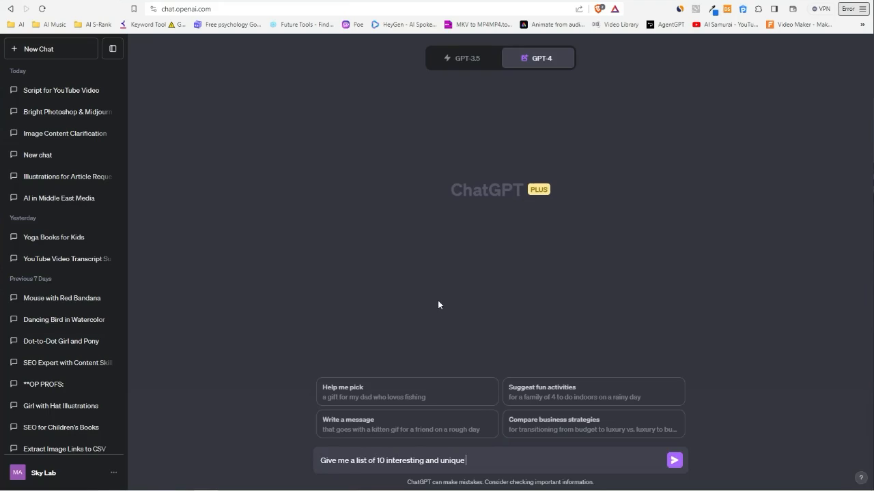
text( story ideas for)
text( childrens story books)
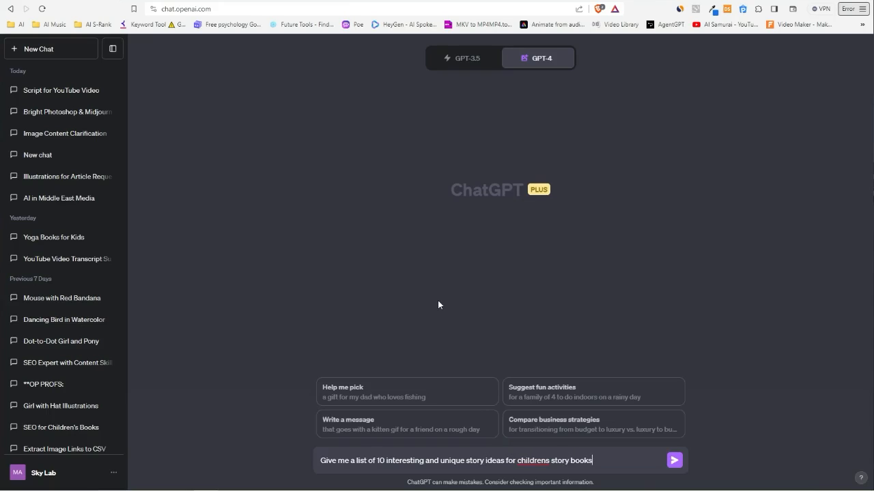
Send the request for ten children's story ideas and read the numbered list.
key(Return)
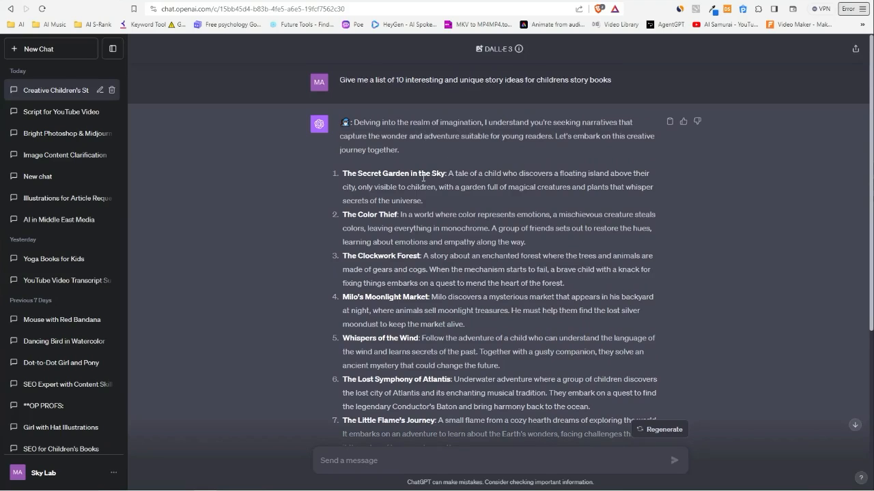
scroll(424, 176, down, 3)
scroll(399, 308, up, 2)
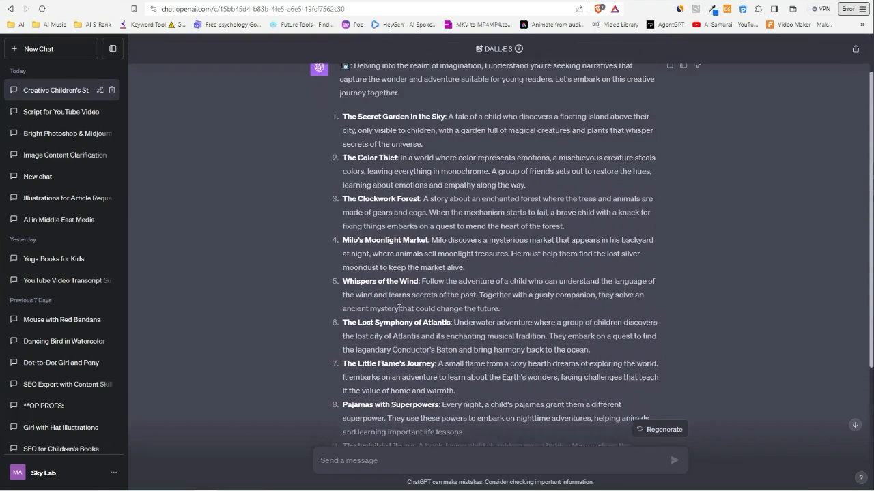
scroll(516, 171, up, 1)
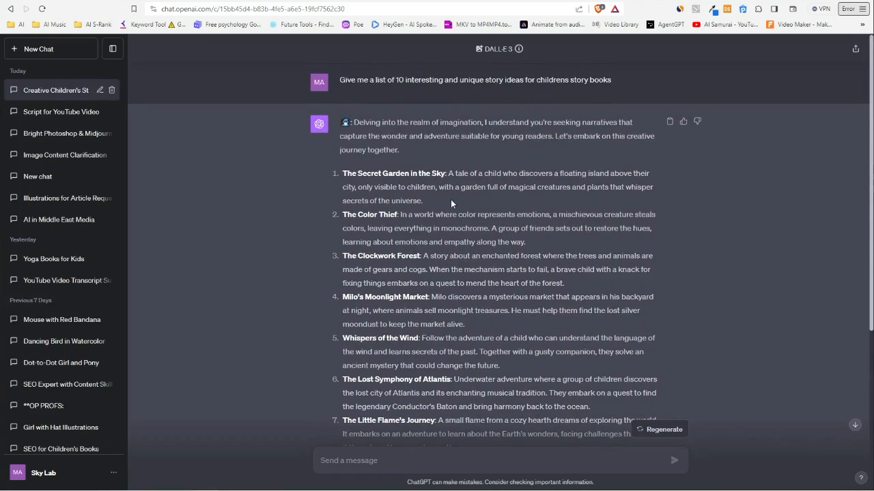
mouse_move(447, 175)
mouse_down()
mouse_move(508, 189)
mouse_move(447, 174)
mouse_up()
scroll(564, 155, down, 2)
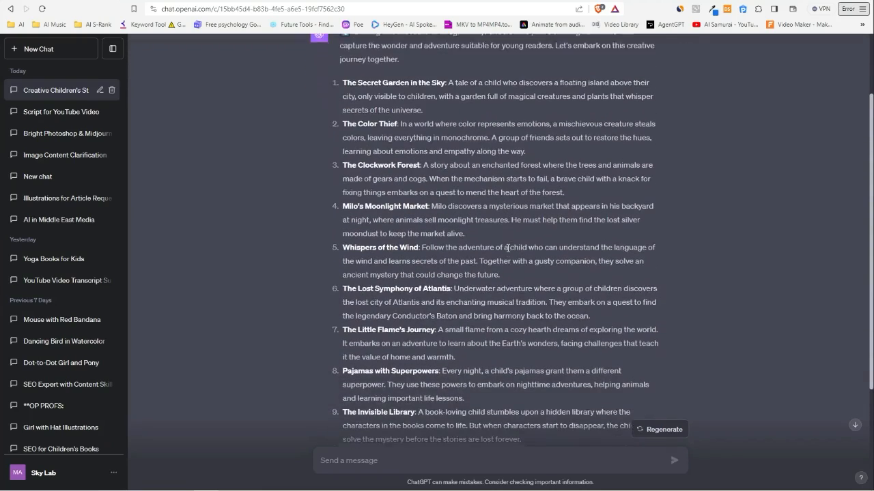
scroll(472, 260, down, 1)
scroll(447, 260, down, 1)
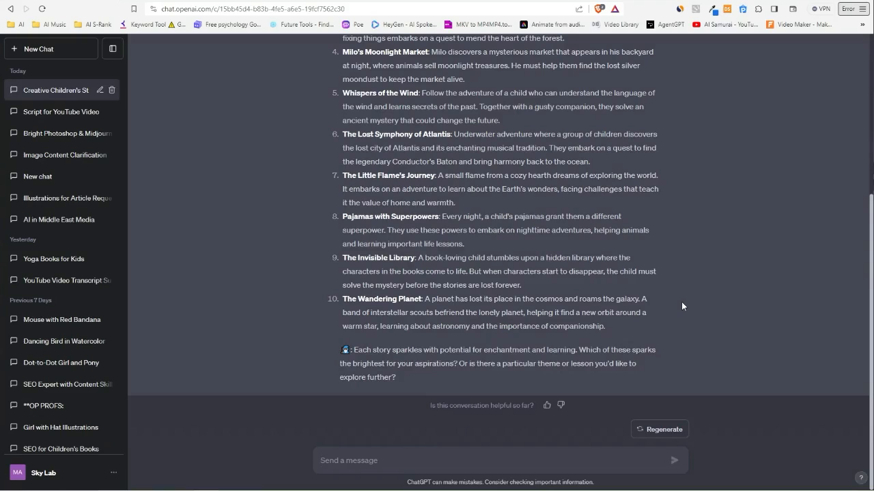
text(Write the story outli)
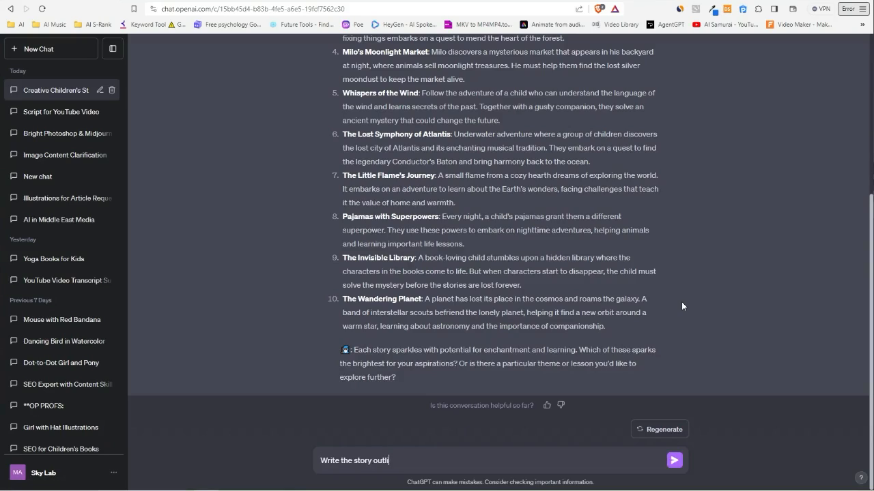
text(ne of number 7)
Send 'Write the story outline of number 8.' for Pajamas with Superpowers.
key(BackSpace)
text(8.)
key(Return)
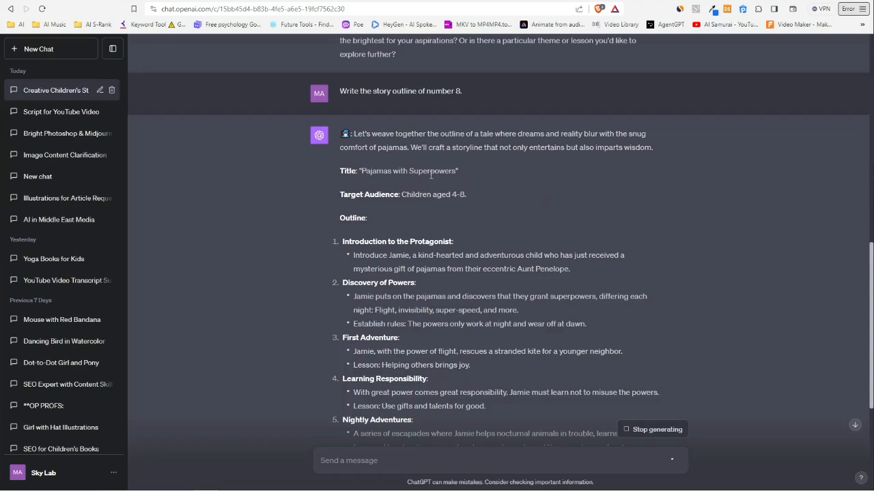
scroll(478, 259, down, 5)
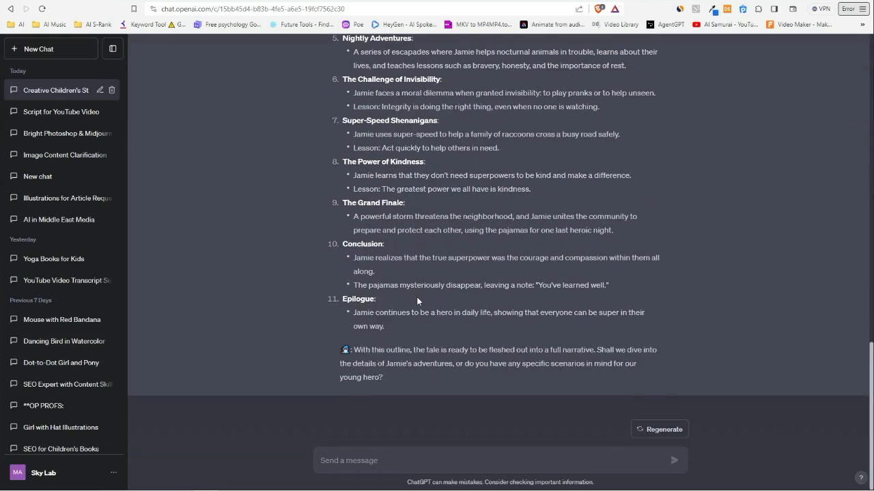
scroll(472, 299, up, 5)
scroll(472, 298, up, 1)
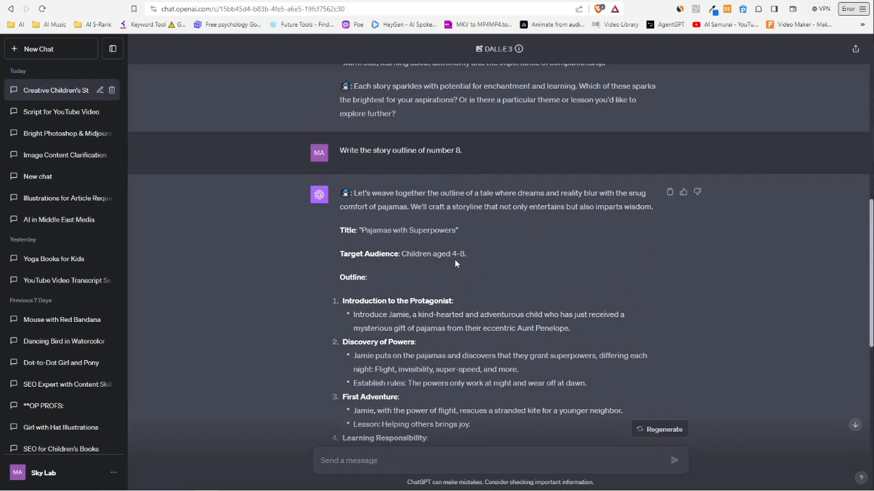
scroll(504, 253, down, 2)
scroll(504, 253, down, 2)
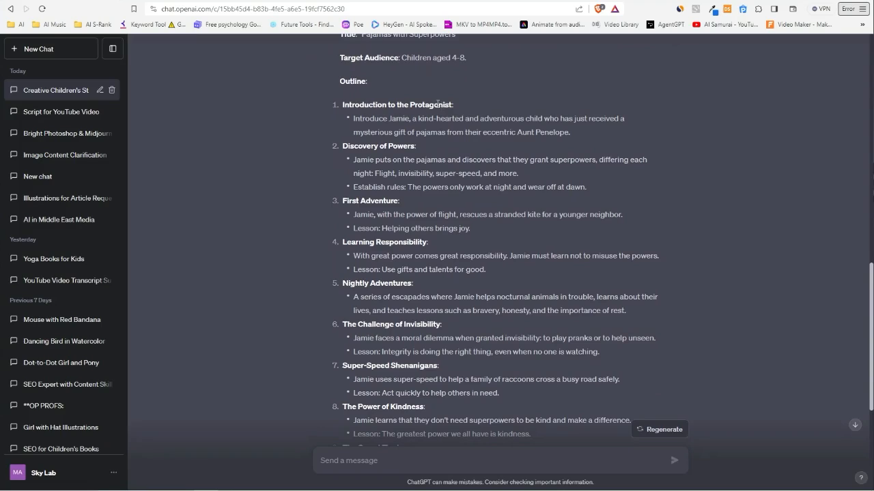
scroll(506, 278, down, 4)
scroll(437, 389, up, 1)
scroll(453, 368, up, 3)
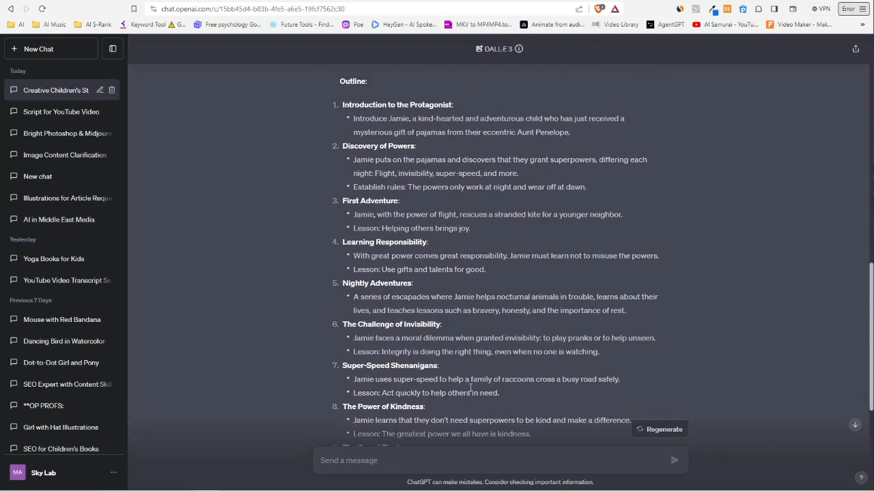
Check that Jamie is the hero named in the first outline items, then ready the next message.
drag(388, 168, 406, 168)
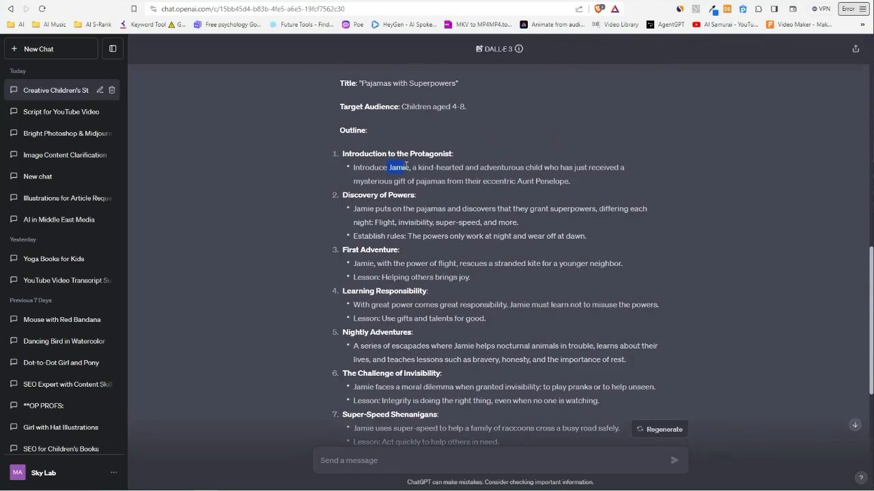
click(415, 179)
drag(353, 209, 382, 213)
click(446, 271)
scroll(437, 341, down, 5)
click(389, 460)
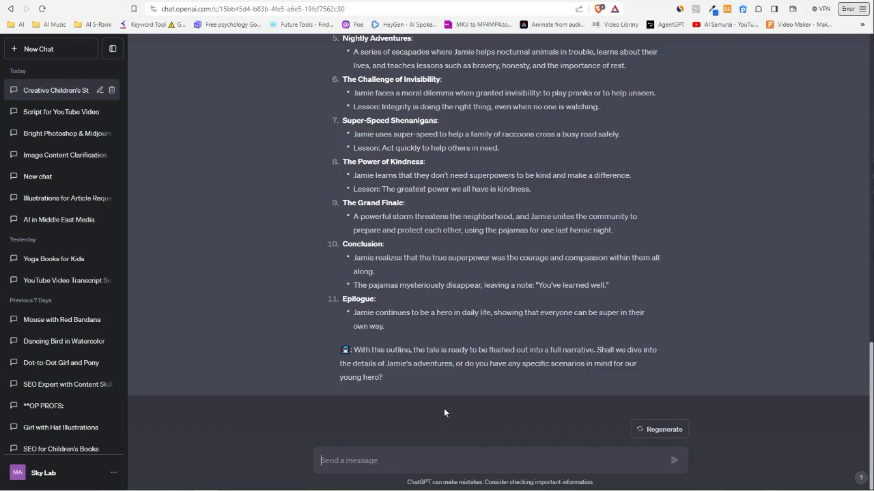
text(W)
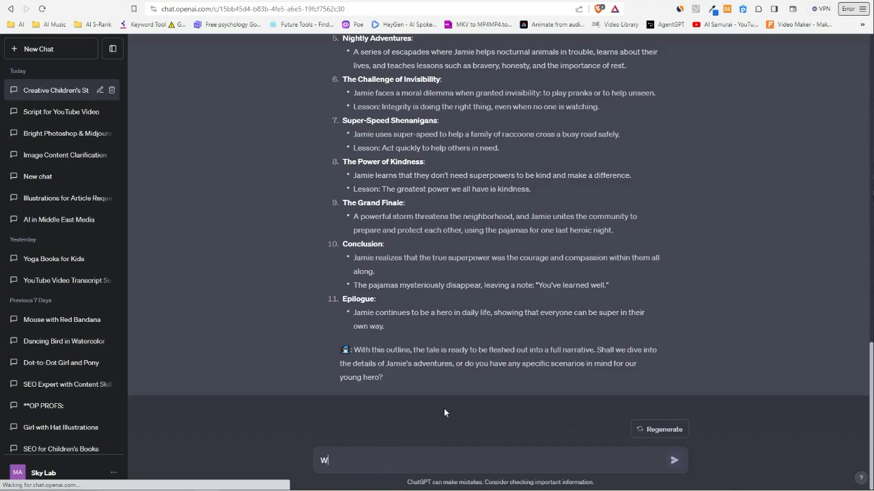
text(rite the descriptio)
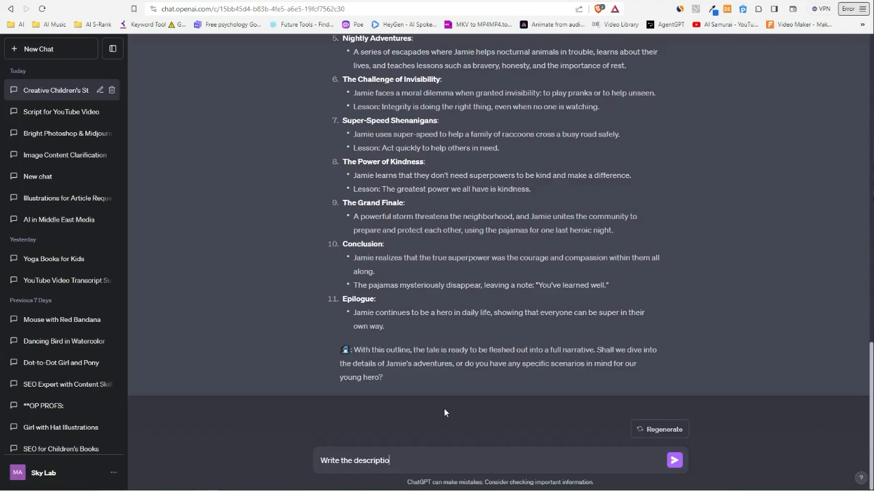
text(ns of the characte)
text(rs that are in this )
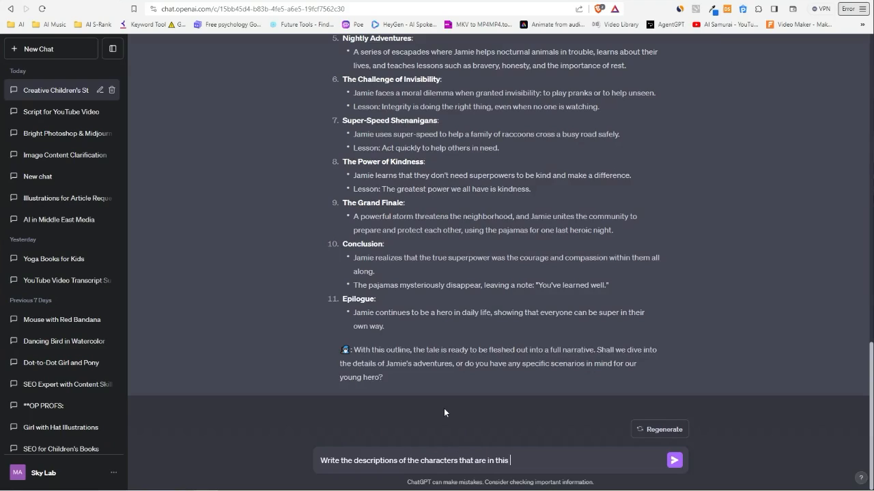
text(story.)
Send the character-description request and read Jamie's appearance details in the reply.
key(Return)
scroll(482, 300, down, 2)
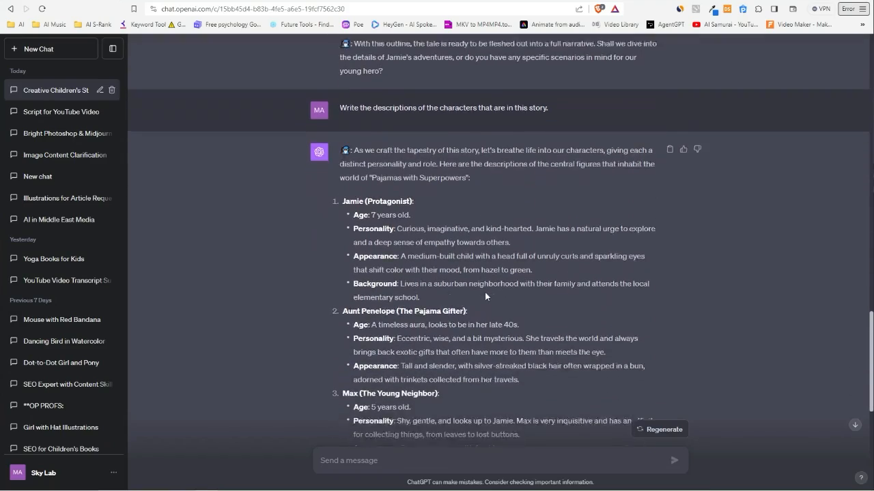
scroll(482, 300, down, 2)
scroll(443, 311, down, 2)
scroll(388, 326, up, 4)
scroll(388, 327, up, 1)
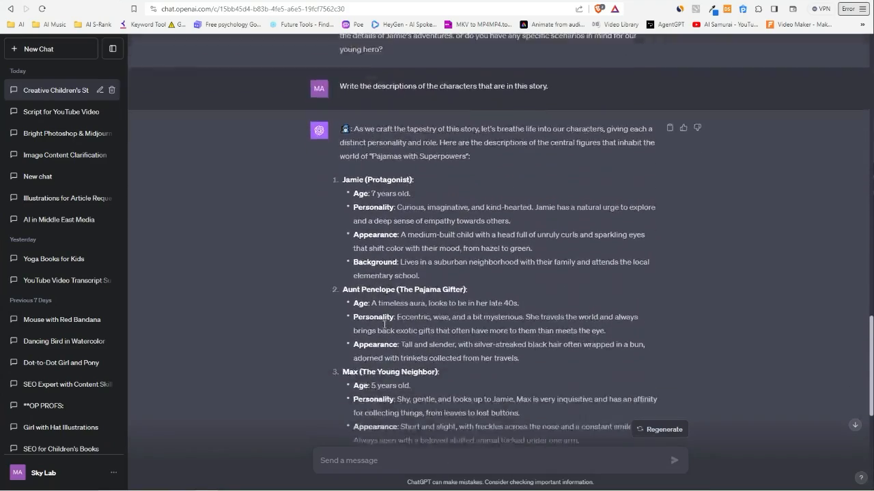
scroll(388, 326, down, 5)
scroll(401, 338, up, 5)
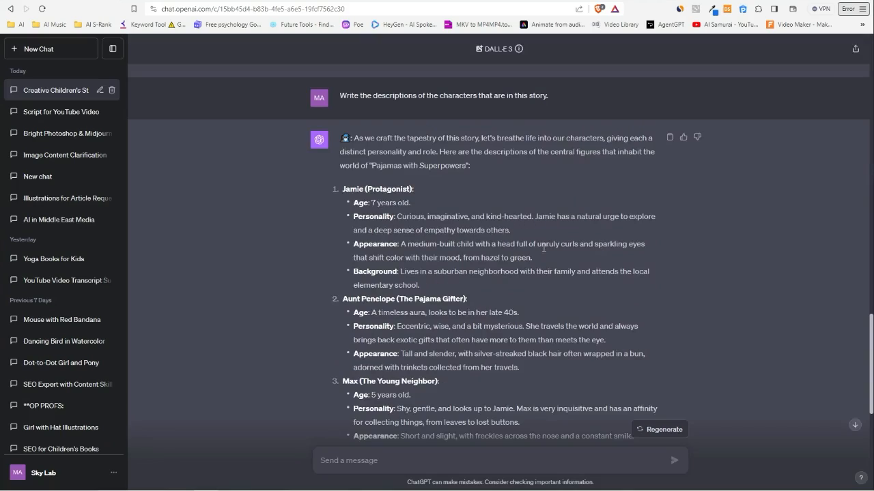
drag(520, 243, 566, 244)
drag(353, 244, 401, 243)
double_click(634, 244)
click(496, 258)
scroll(505, 239, down, 1)
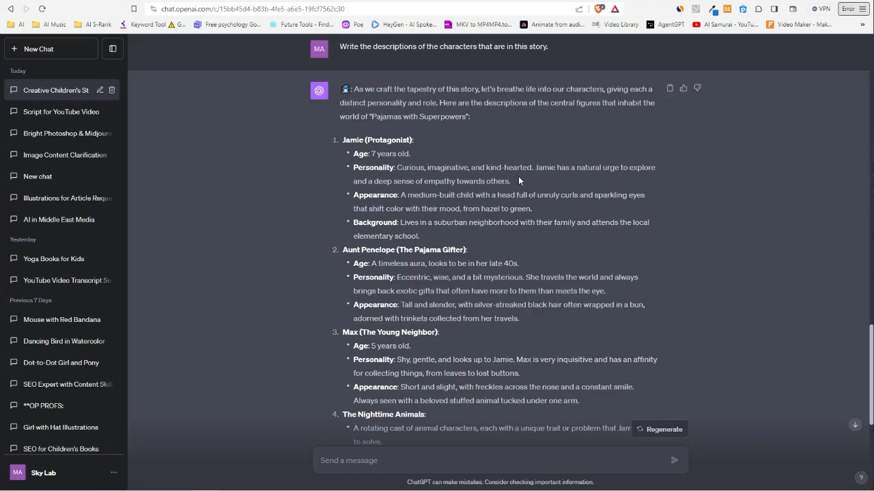
scroll(478, 308, up, 2)
scroll(432, 409, down, 7)
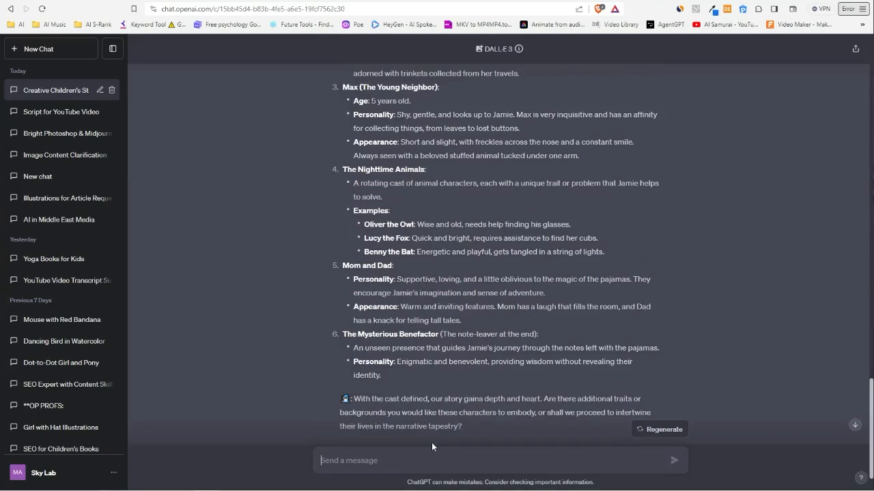
text(Write the ap)
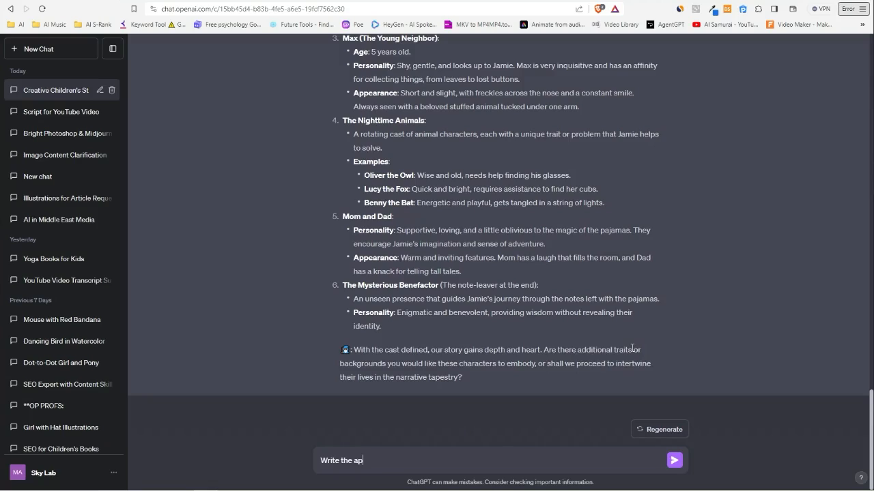
text(pearance of)
text( our main character)
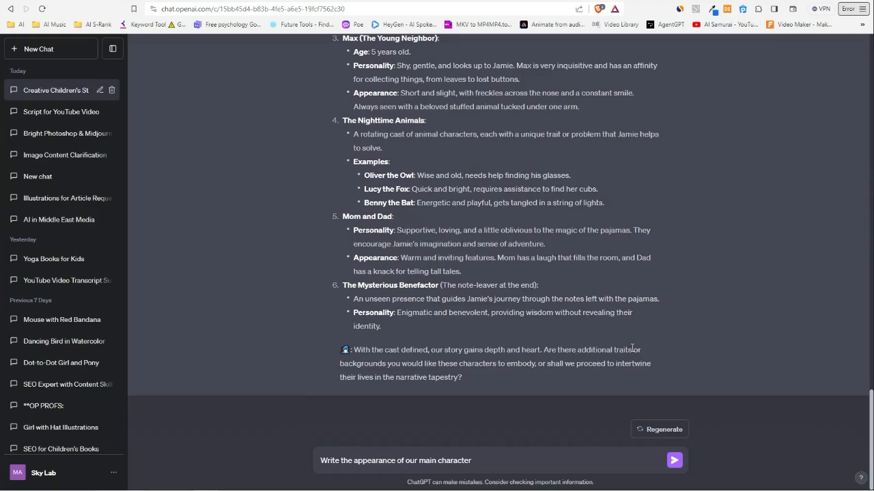
Send the request for a detailed description of the main character's appearance.
key(Return)
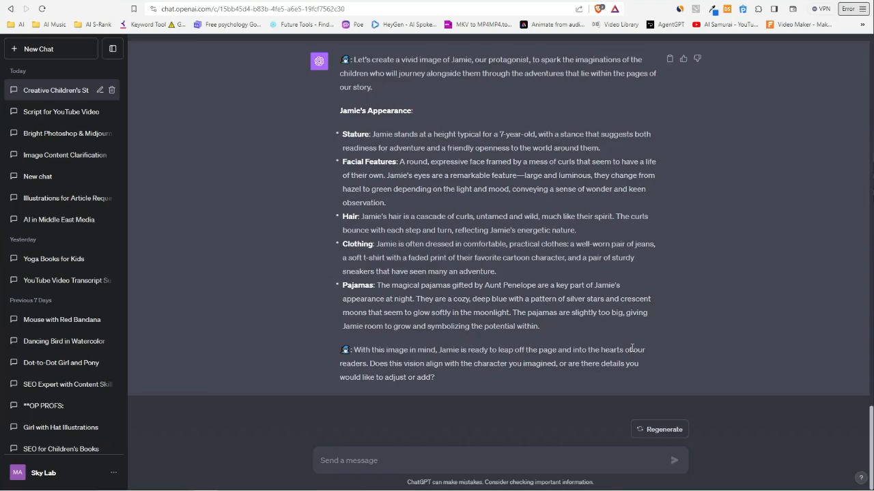
text(Based on this de)
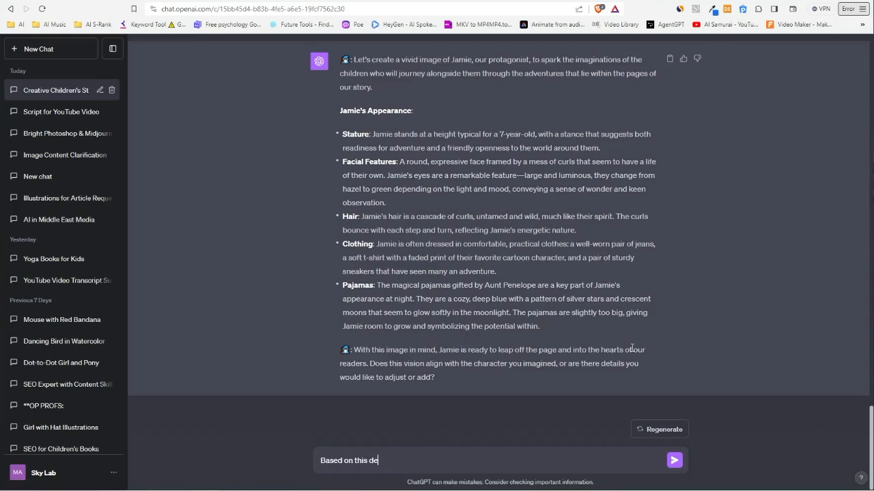
text(scription can you cre)
text(ate 4 different images)
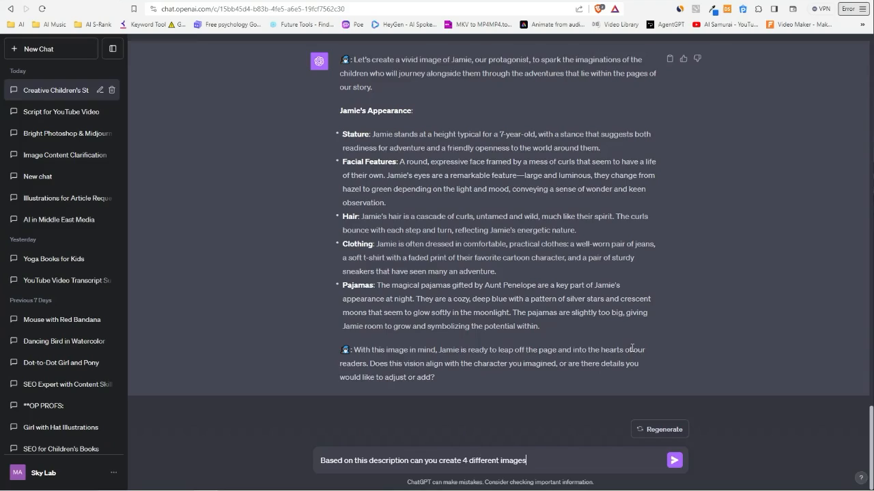
text( of Jamie, make sur)
text(e it's in different)
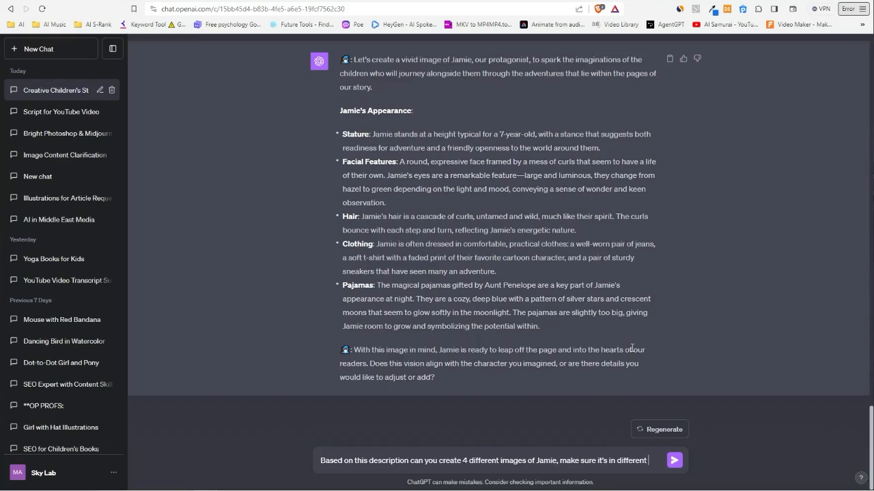
text( coloring and painting styles )
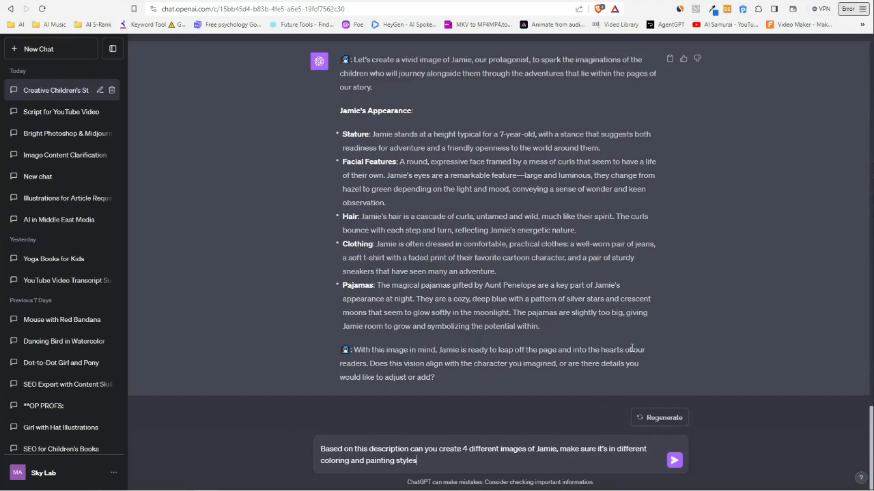
text(for childrens books.)
Send the prompt for four images of Jamie in different children's book styles.
key(Return)
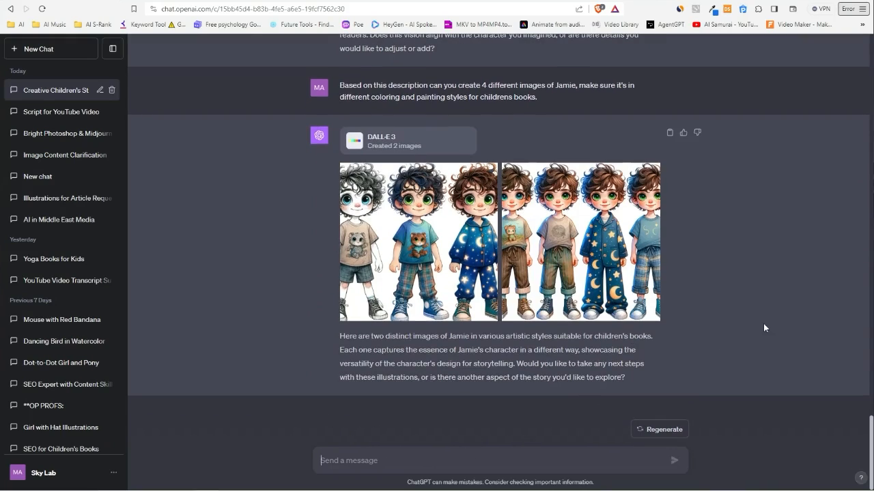
text(now create )
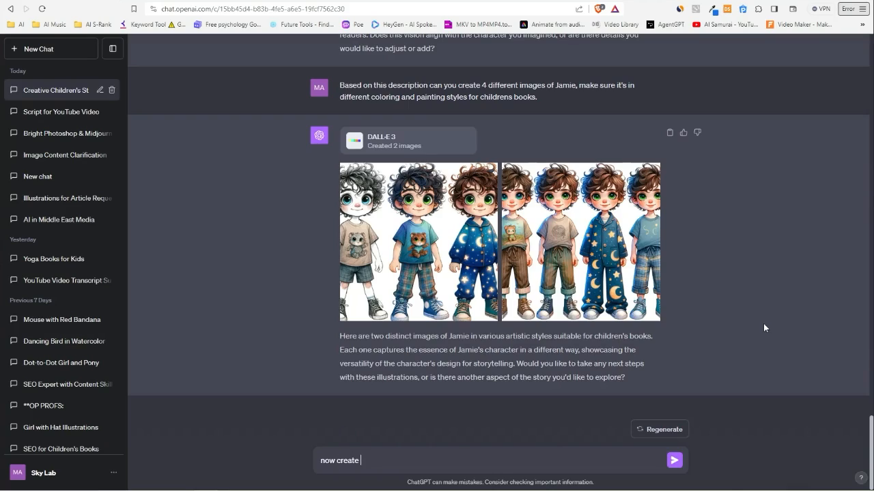
text(jamie in othe)
text(r scenes ba)
Send the prompt asking for Jamie in other scenes that follow the same description.
key(BackSpace)
key(BackSpace)
text(based on the smae)
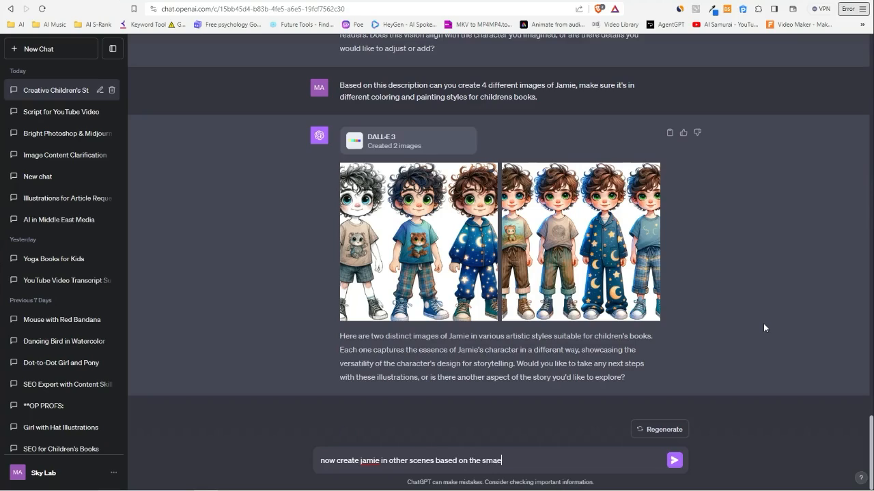
key(BackSpace)
key(BackSpace)
key(BackSpace)
text(ame description. Make sure th)
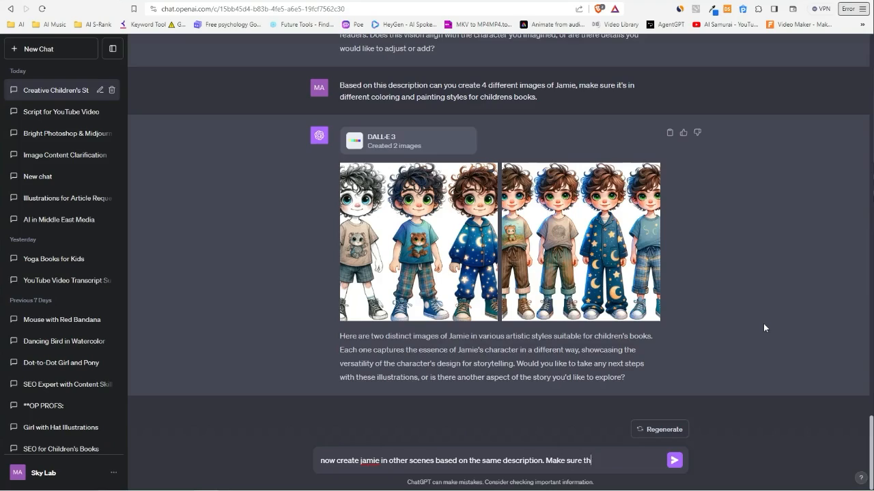
text(e description is)
text(folloed )
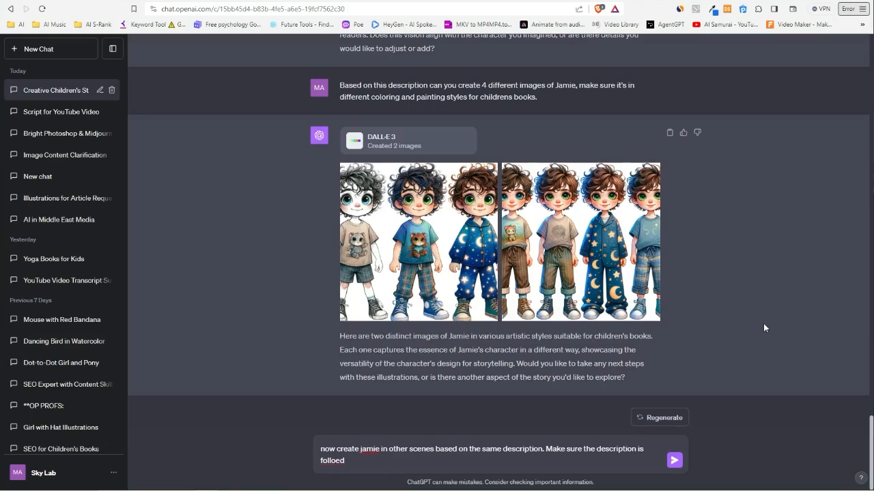
key(BackSpace)
key(BackSpace)
key(BackSpace)
text(wed for every illustr)
text(ation you cre)
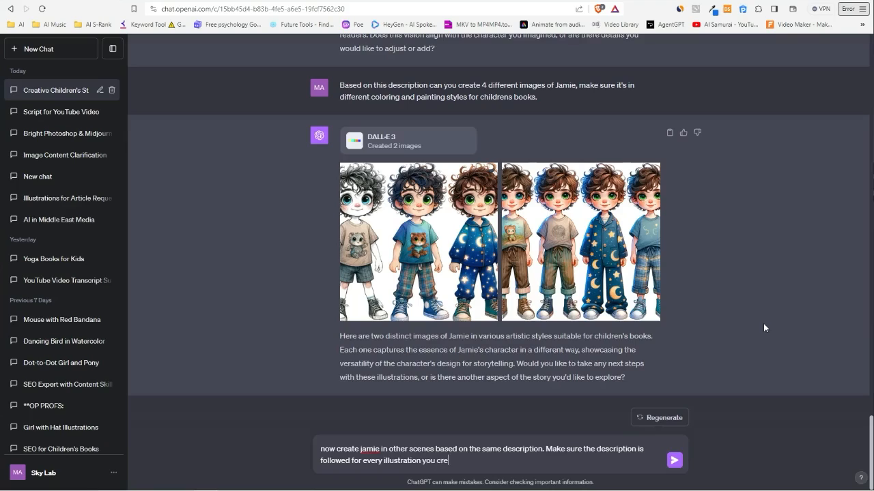
text(ate.)
key(Return)
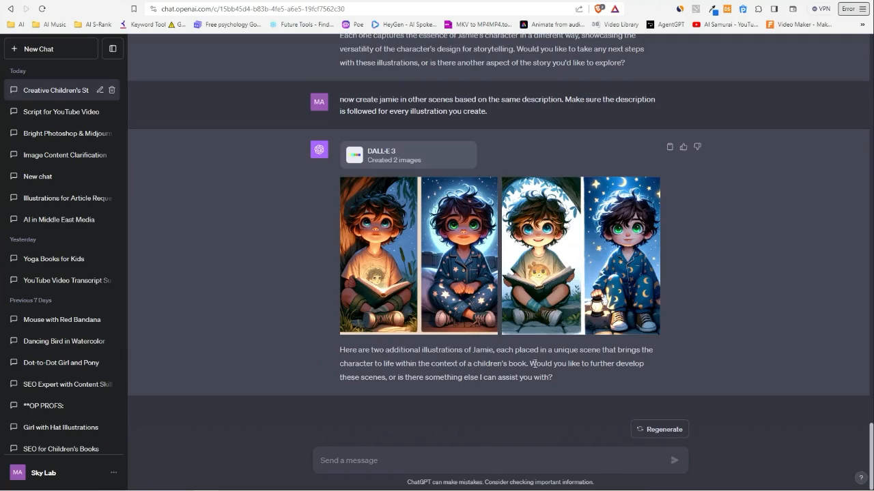
mouse_move(379, 256)
click(380, 269)
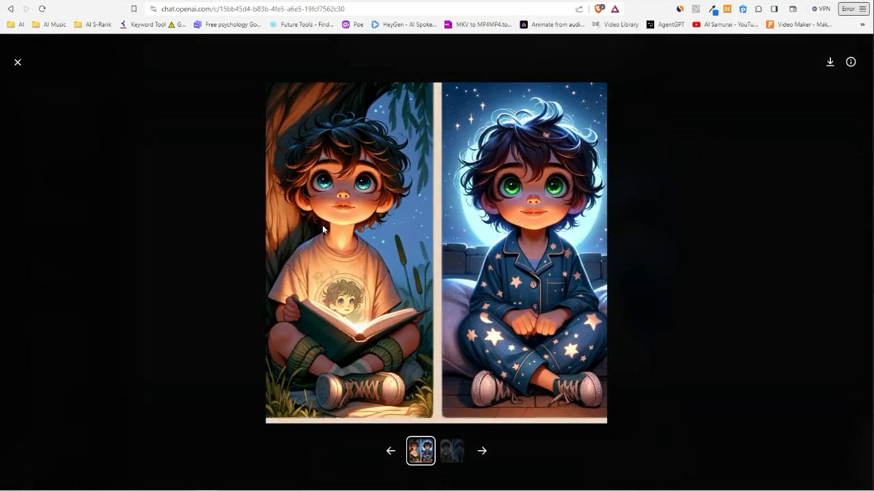
click(20, 63)
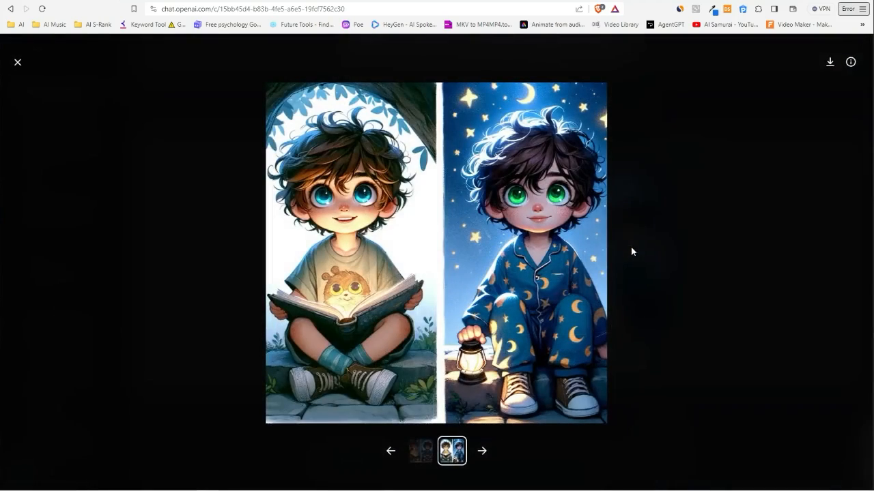
click(17, 64)
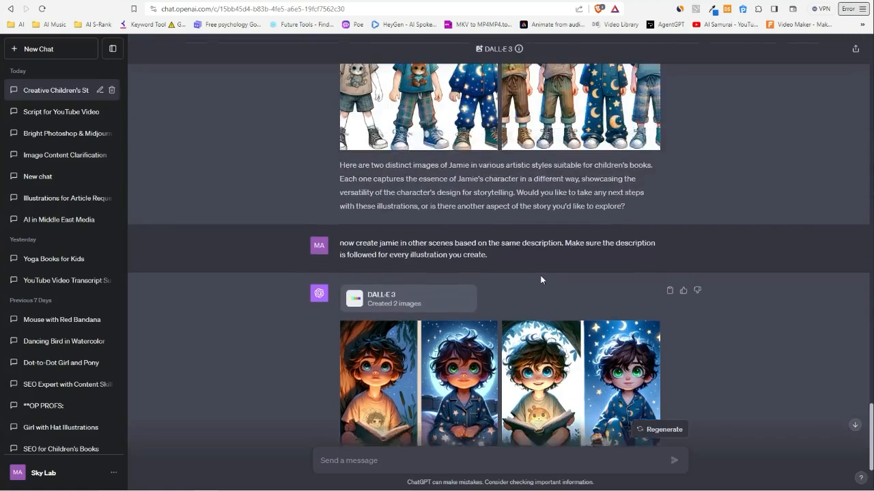
scroll(540, 277, up, 5)
scroll(463, 303, up, 5)
scroll(464, 294, down, 2)
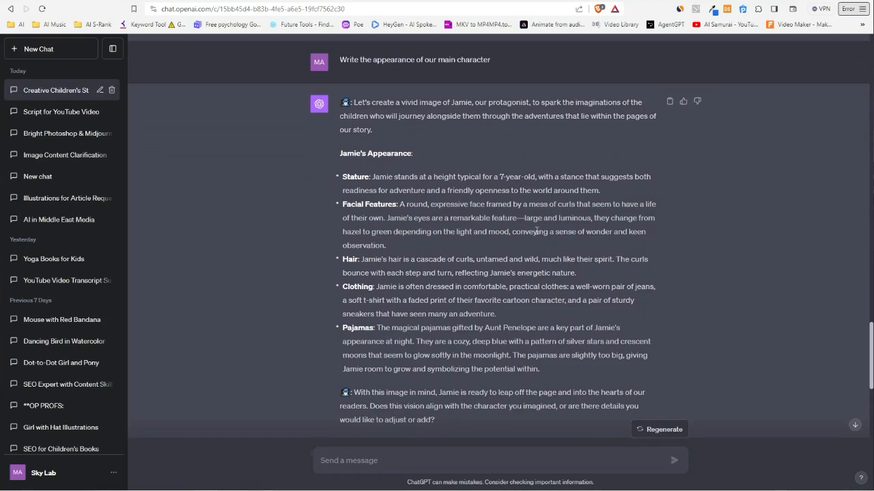
drag(343, 232, 492, 233)
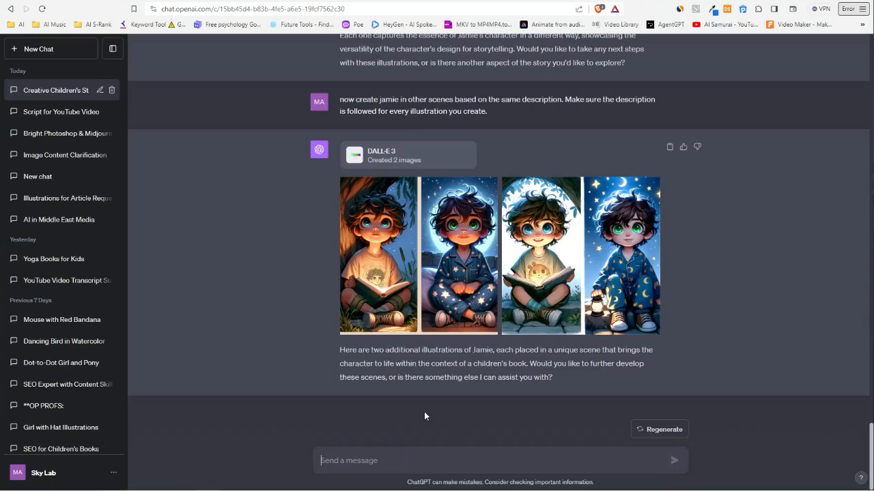
text(Now)
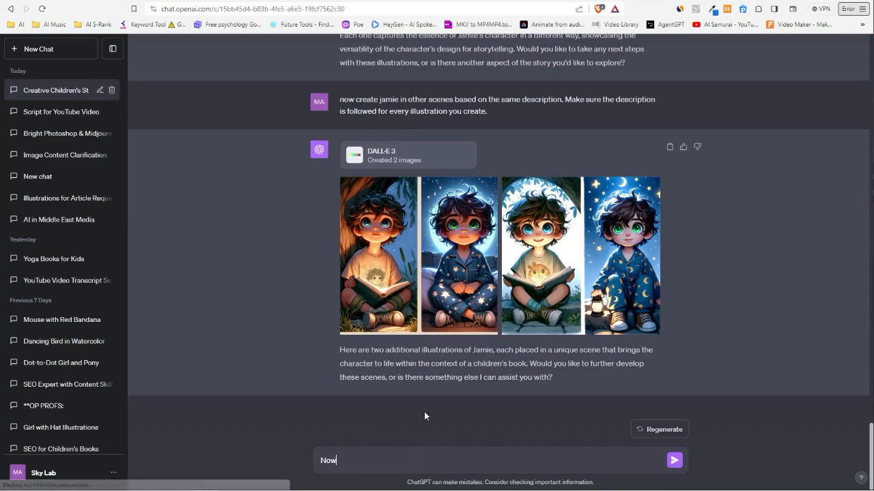
text( give us )
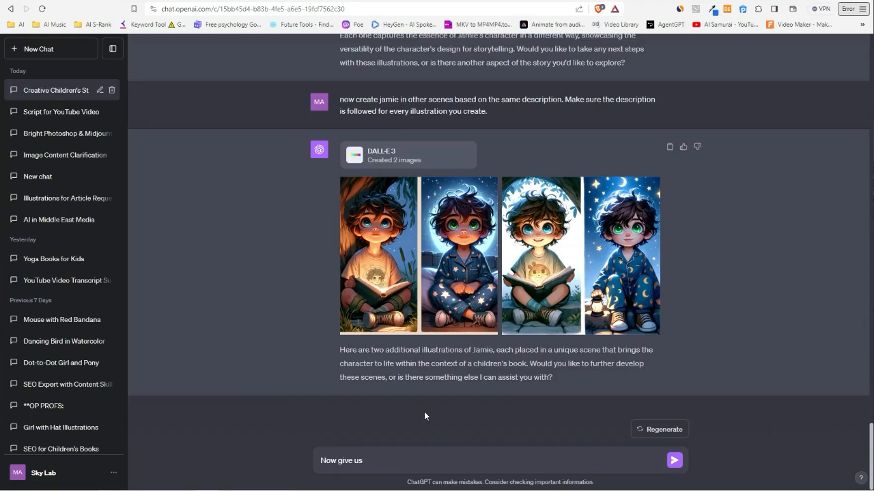
text(jamie play)
text(ing soccer)
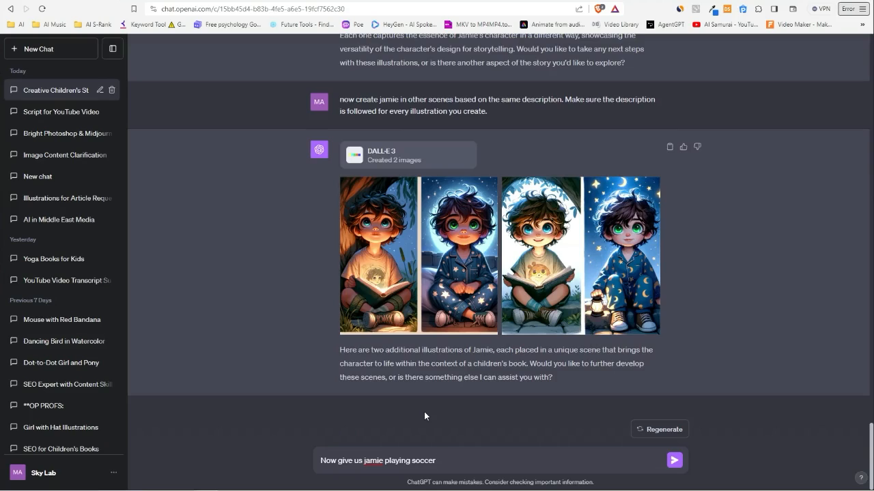
text(, remember the )
text(description)
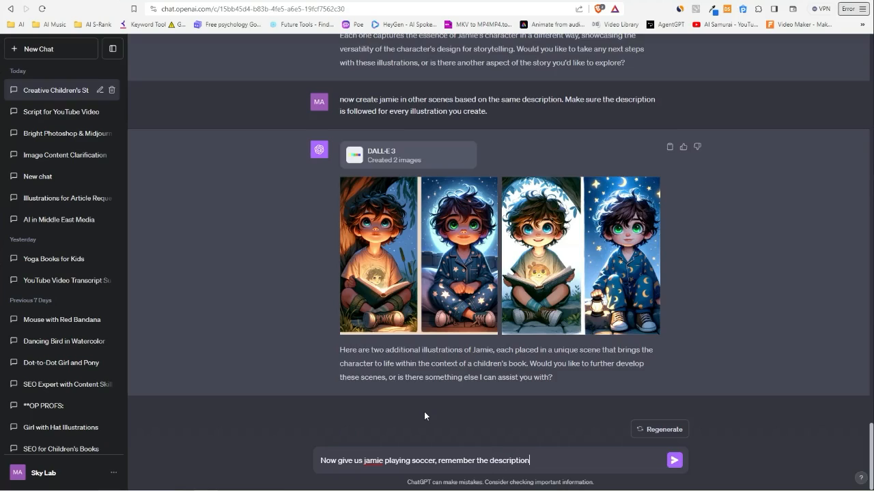
text( and app)
text(ereance of ja)
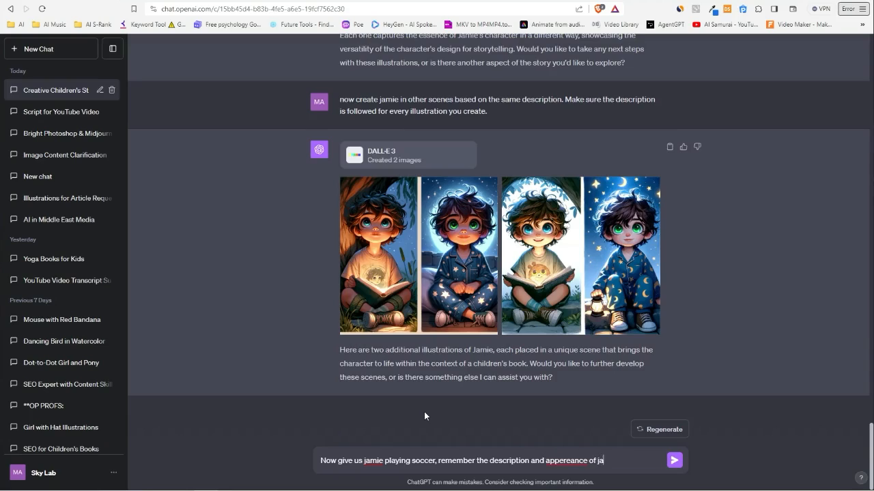
text(mie.)
Send the request for Jamie playing soccer, keeping his description and appearance.
key(Return)
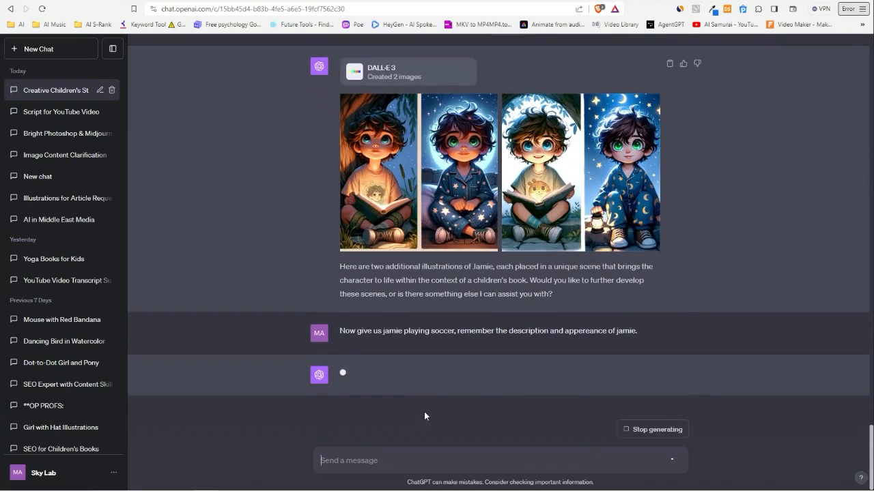
scroll(541, 350, up, 3)
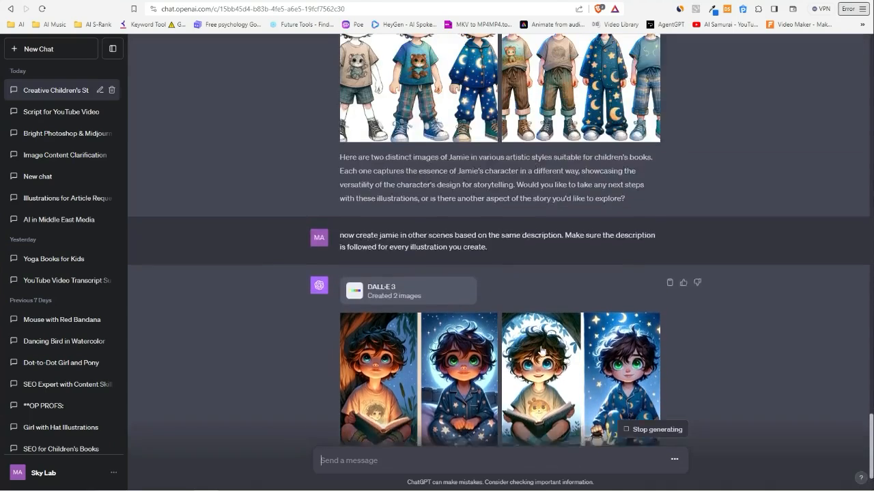
scroll(541, 350, up, 3)
scroll(537, 301, down, 3)
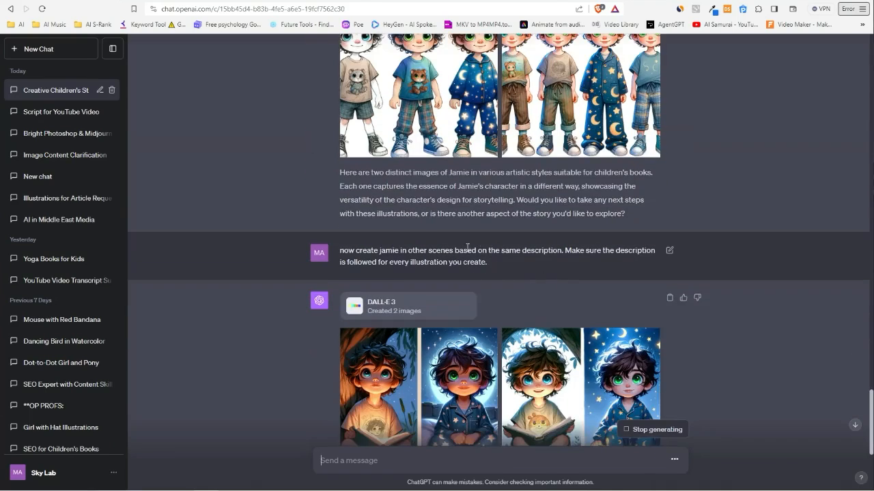
Review the earlier scenes request and the reply while the soccer illustrations arrive.
drag(480, 250, 539, 253)
scroll(546, 267, up, 3)
scroll(503, 282, up, 2)
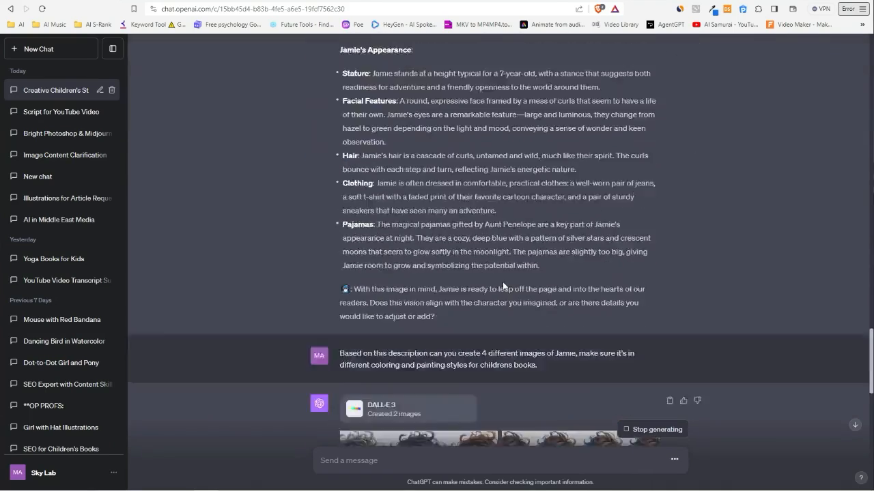
scroll(502, 282, down, 8)
scroll(506, 292, down, 1)
scroll(506, 297, up, 4)
scroll(444, 225, up, 2)
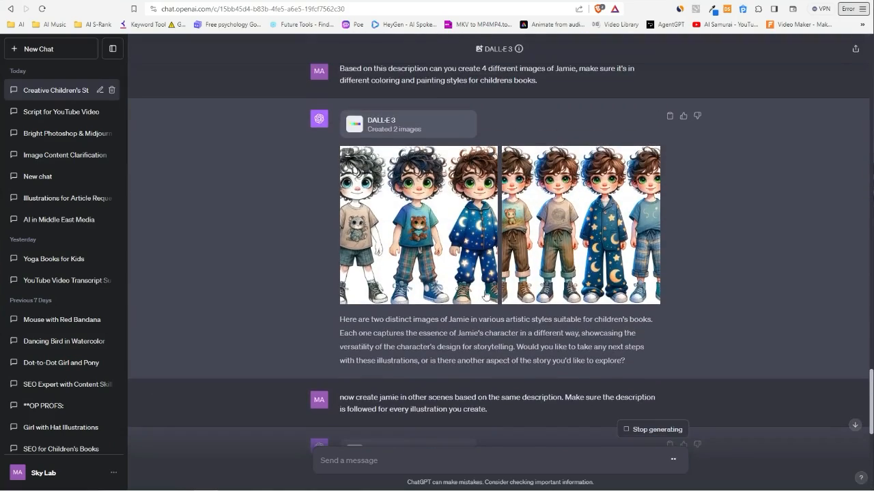
scroll(431, 214, down, 2)
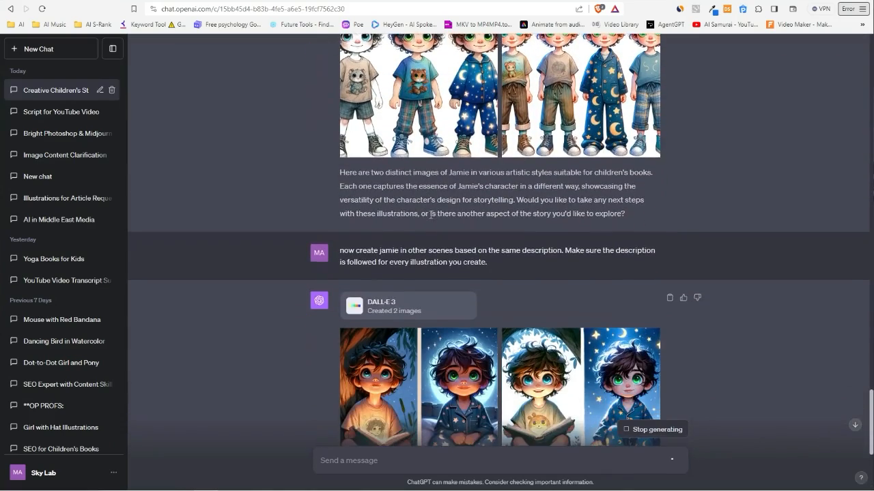
scroll(424, 140, up, 1)
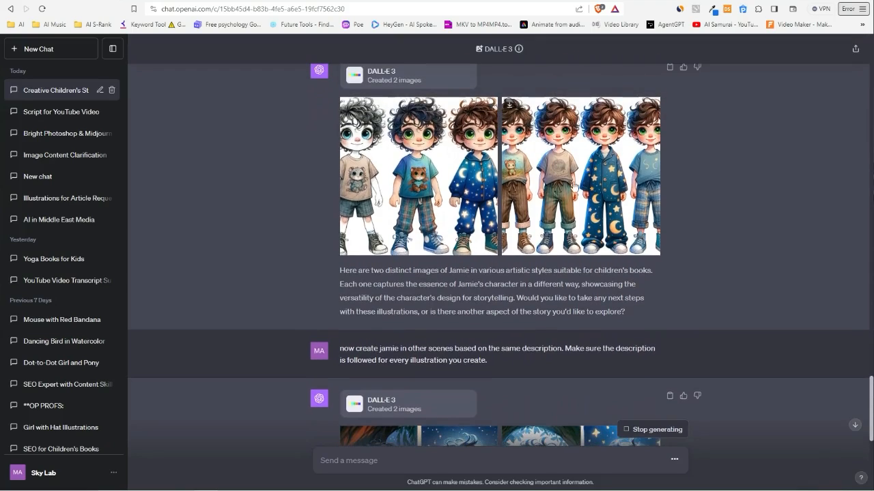
double_click(466, 284)
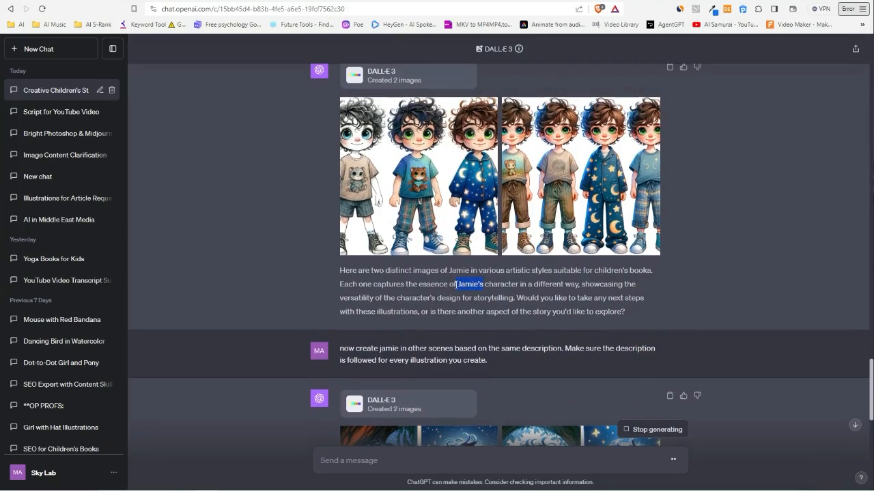
click(471, 285)
scroll(539, 232, down, 8)
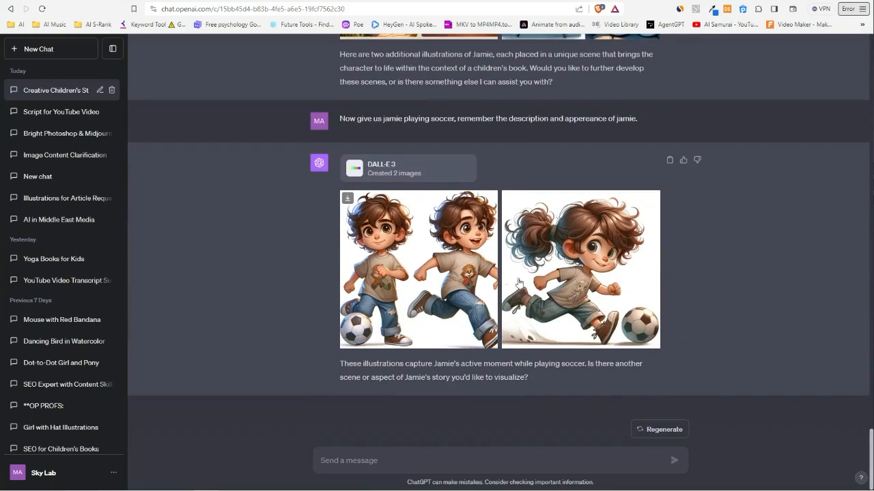
scroll(365, 328, up, 3)
scroll(404, 380, up, 1)
scroll(432, 387, down, 2)
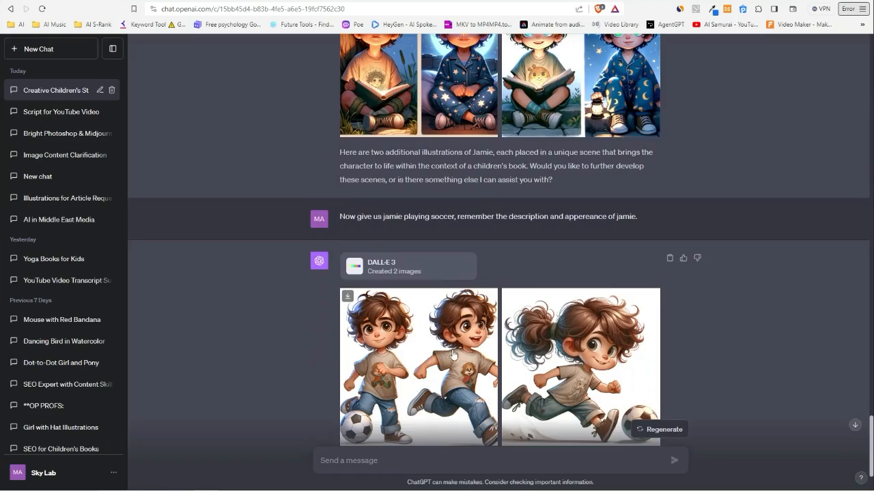
scroll(451, 356, down, 2)
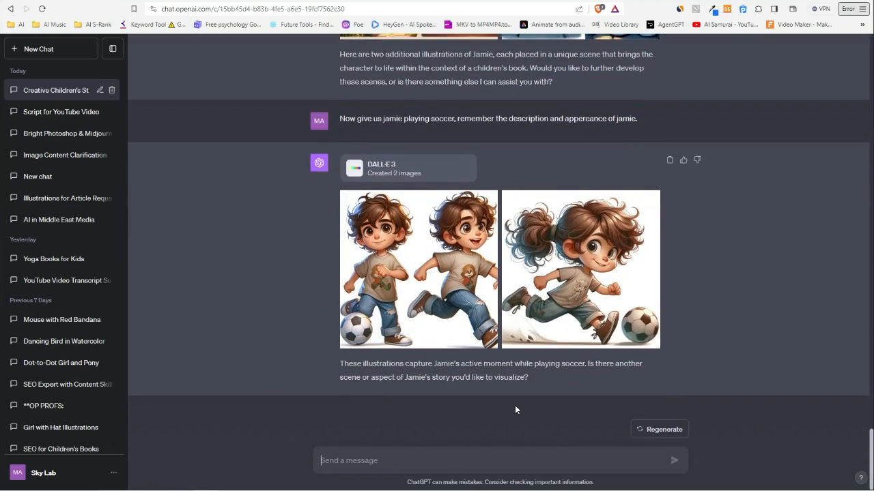
text(Great! I like the)
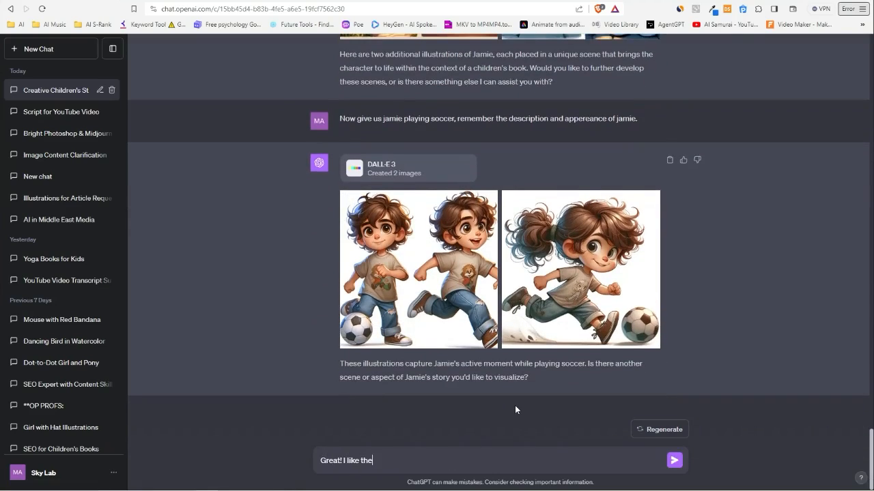
text( first image.)
text( What is the gen)
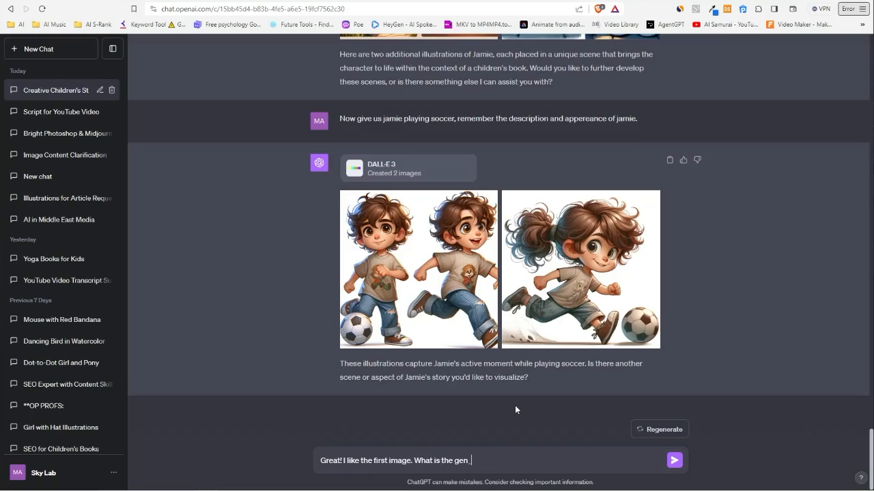
text(_id)
text( of that ima)
text(ge)
Ask for the gen_id of the first soccer image and select the returned ID string.
key(Return)
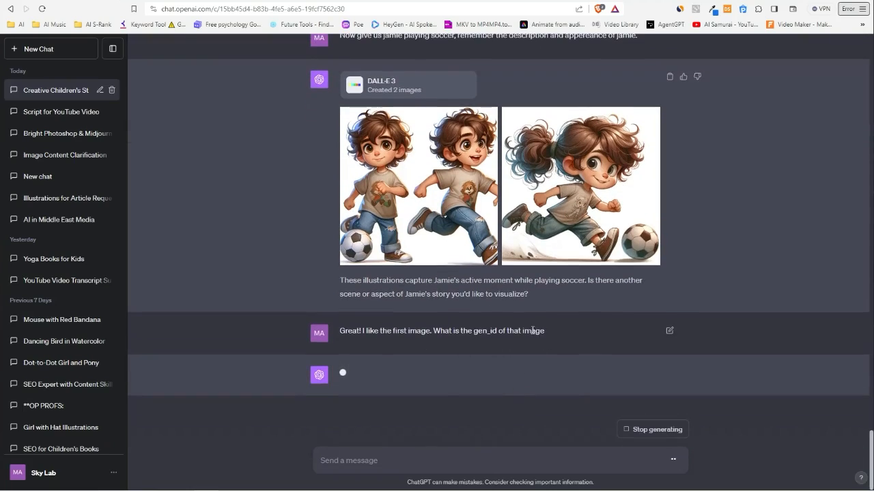
double_click(480, 331)
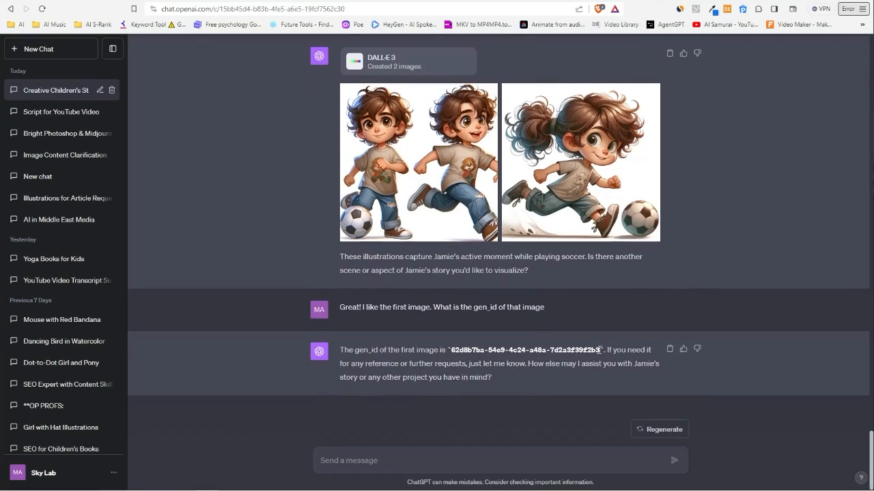
drag(597, 350, 451, 351)
key(ctrl+c)
click(513, 300)
text(Create)
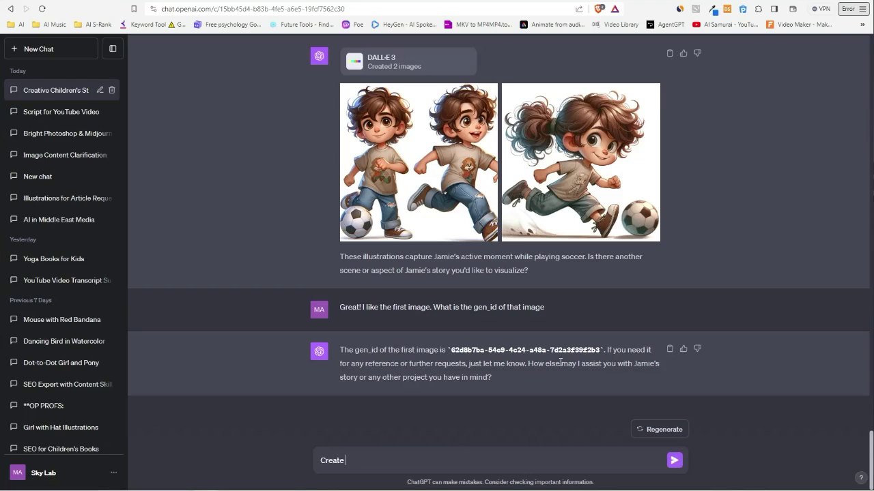
text( an illust)
text(on o)
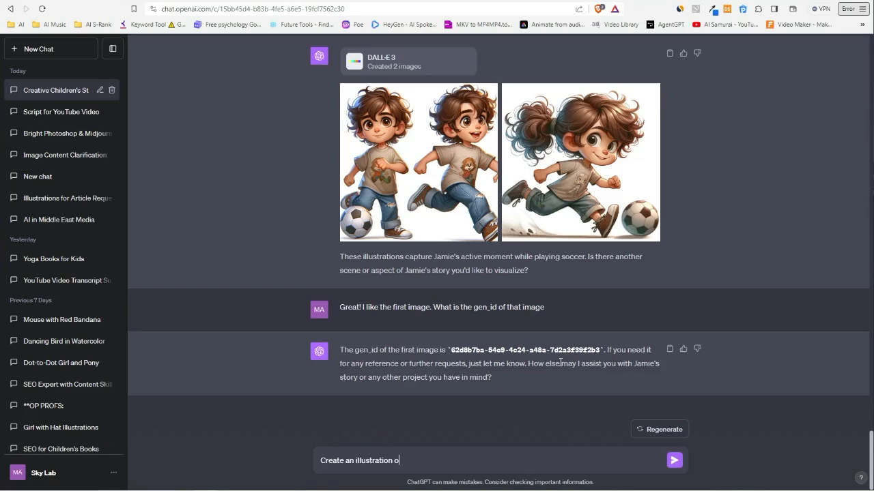
text(f Jamie)
text( scoring a )
text(goal wh)
text(ile playing)
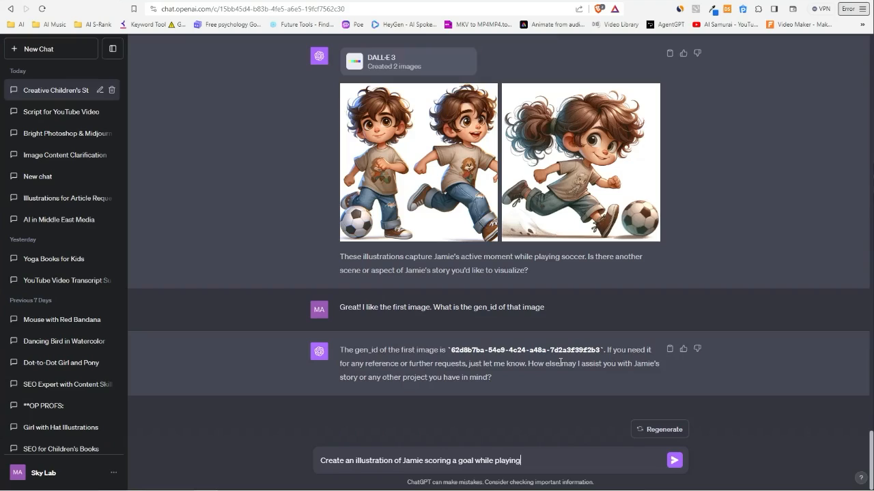
text( soccer, make sure)
Send the goal-scoring prompt styled with the pasted gen_id of the first soccer image.
key(BackSpace)
key(BackSpace)
key(BackSpace)
text(in the styl)
text(e "gen_id:)
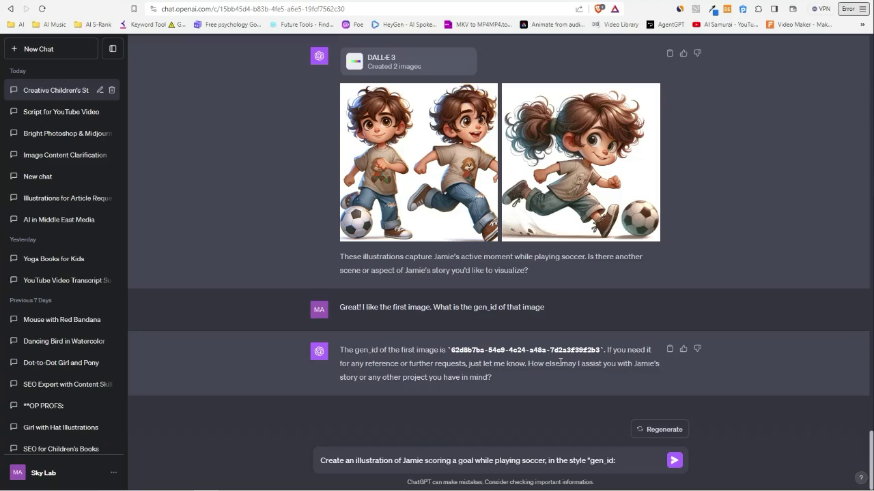
key(ctrl+v)
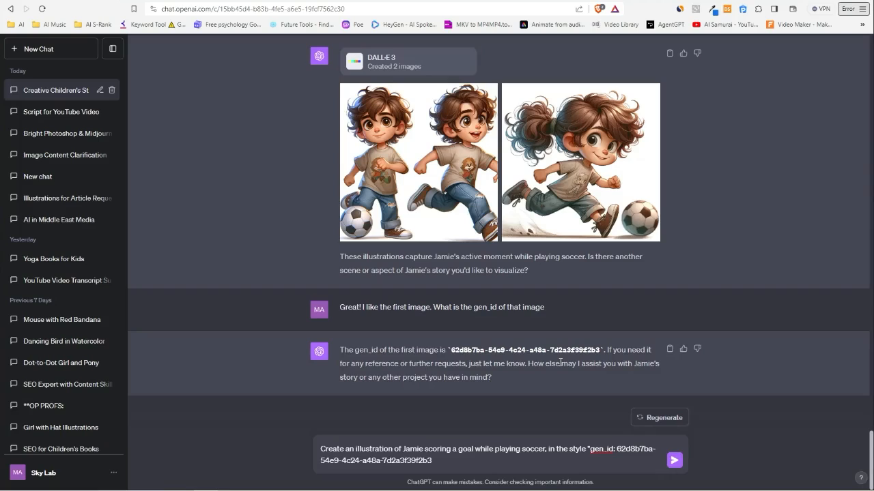
key(Return)
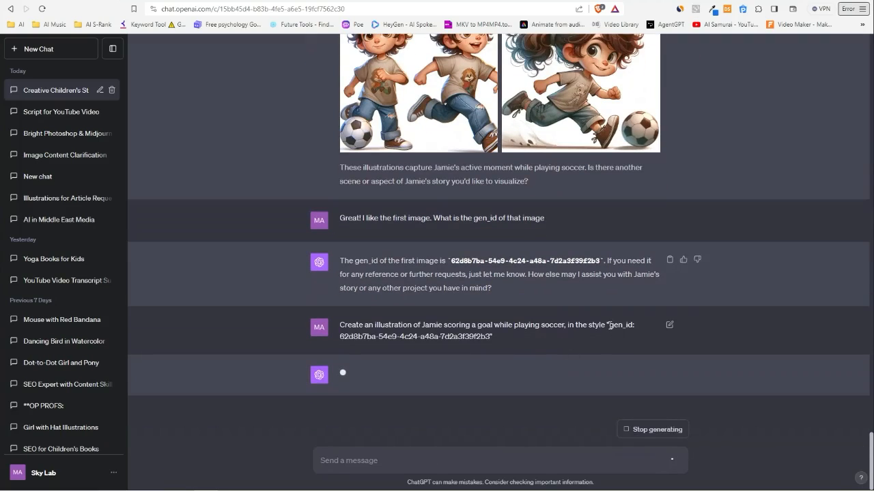
Compare the gen_id in the sent prompt with the one in the earlier reply.
drag(610, 327, 636, 325)
drag(491, 336, 339, 330)
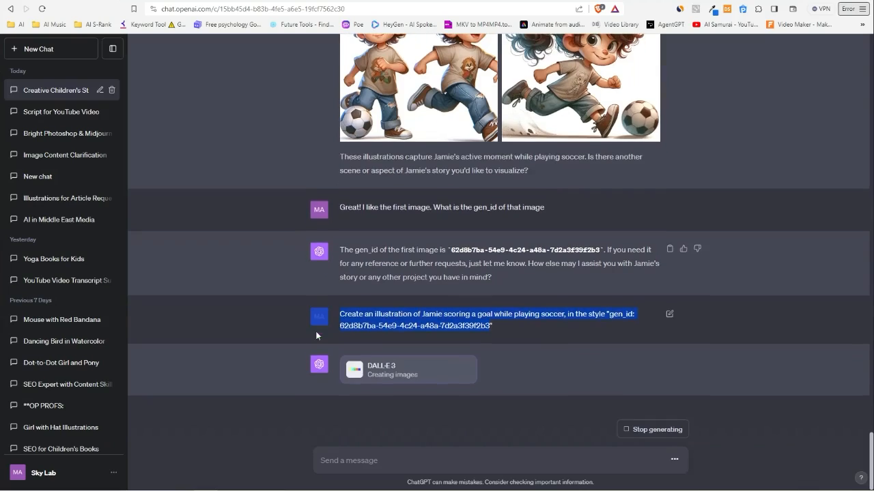
click(470, 320)
drag(452, 252, 598, 251)
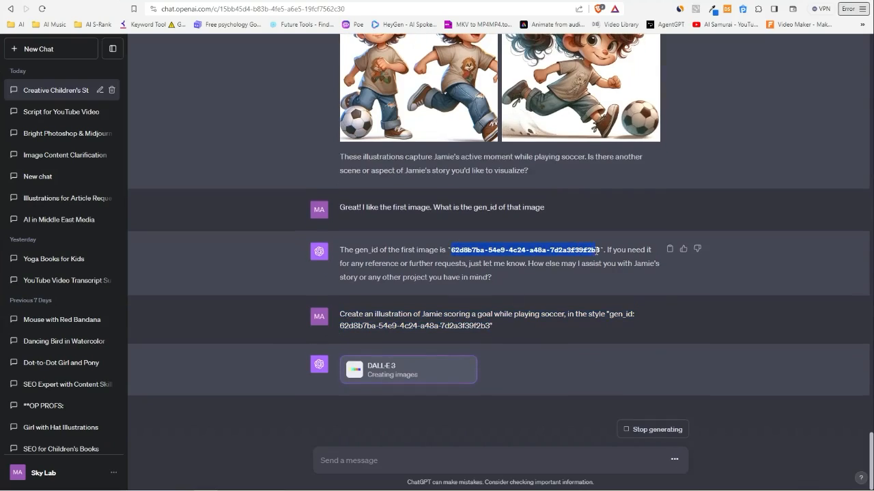
click(568, 346)
mouse_move(486, 321)
scroll(531, 368, up, 1)
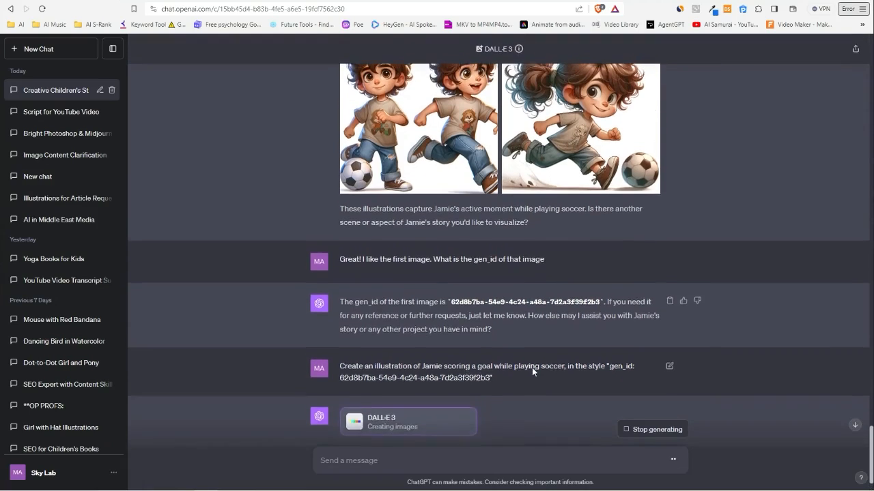
scroll(532, 367, up, 2)
Download the ponytailed Jamie soccer illustration from the full-size viewer.
click(590, 148)
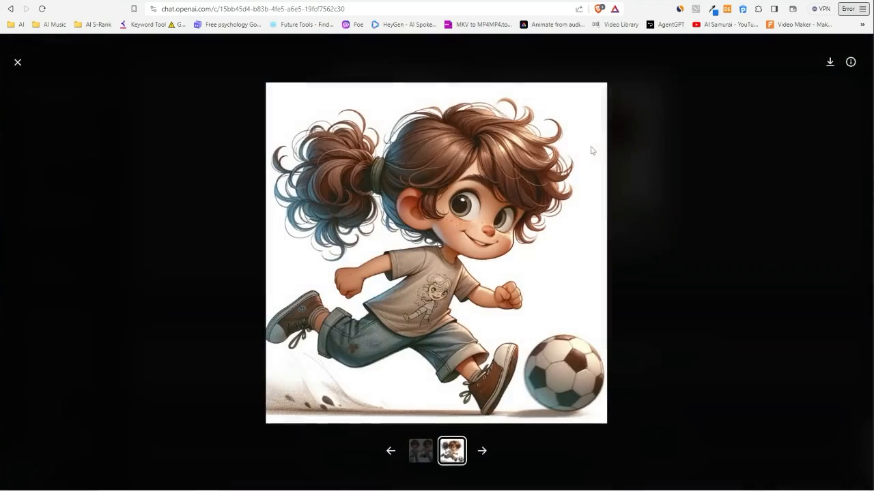
click(830, 62)
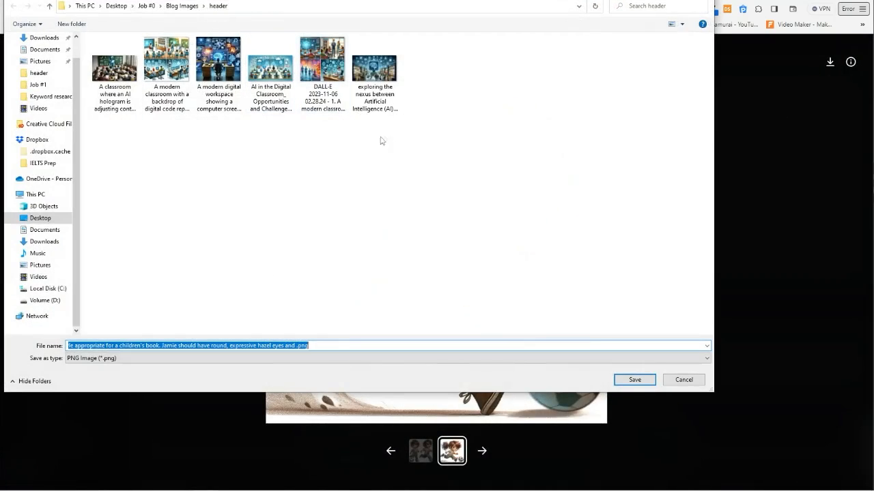
key(Return)
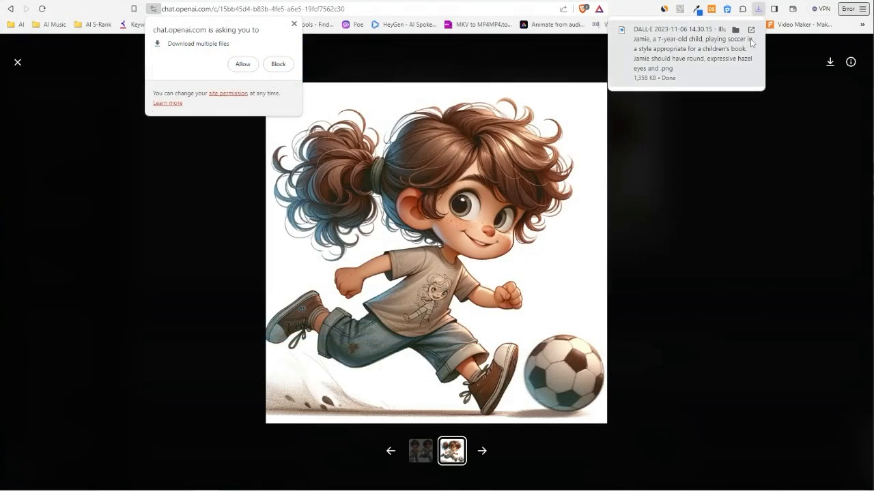
Open the downloaded soccer image from its folder in Adobe Photoshop 2023.
click(734, 31)
right_click(782, 196)
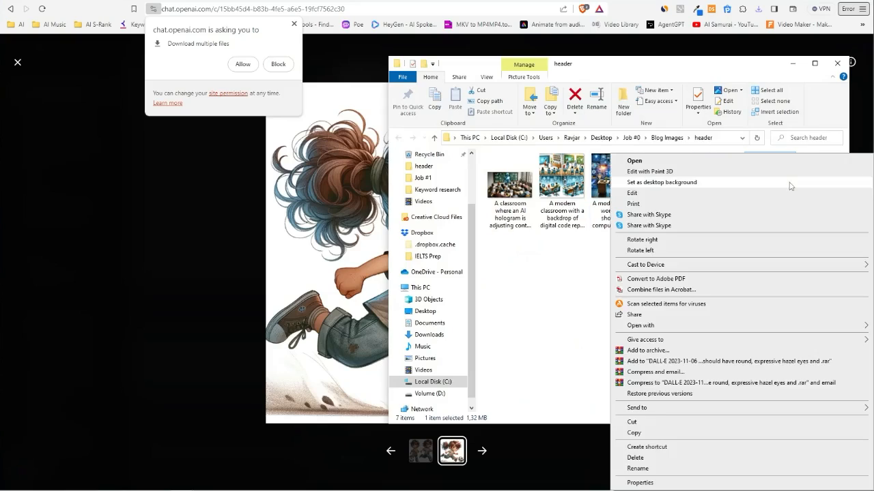
mouse_move(640, 326)
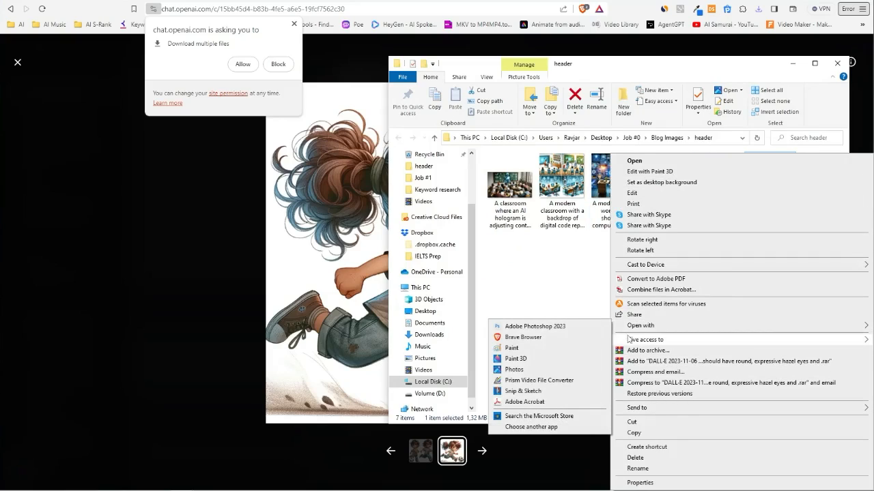
click(529, 326)
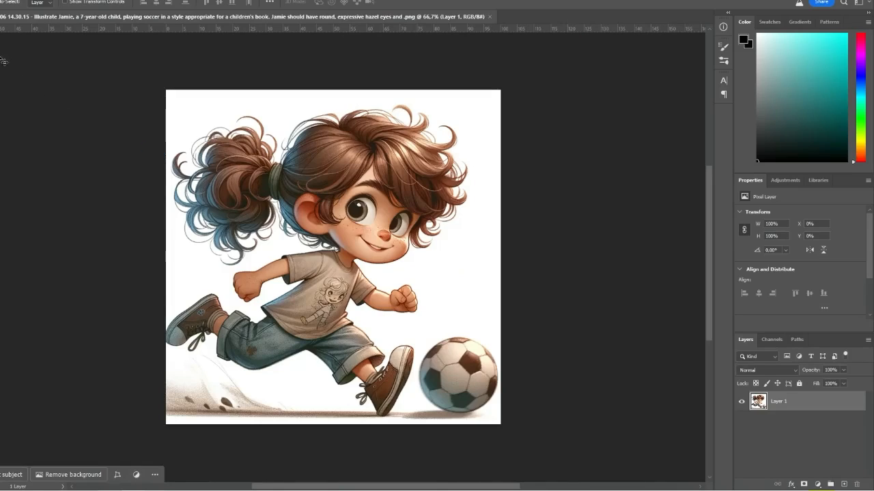
Lasso Jamie's ponytail and delete it from the soccer image.
key(l)
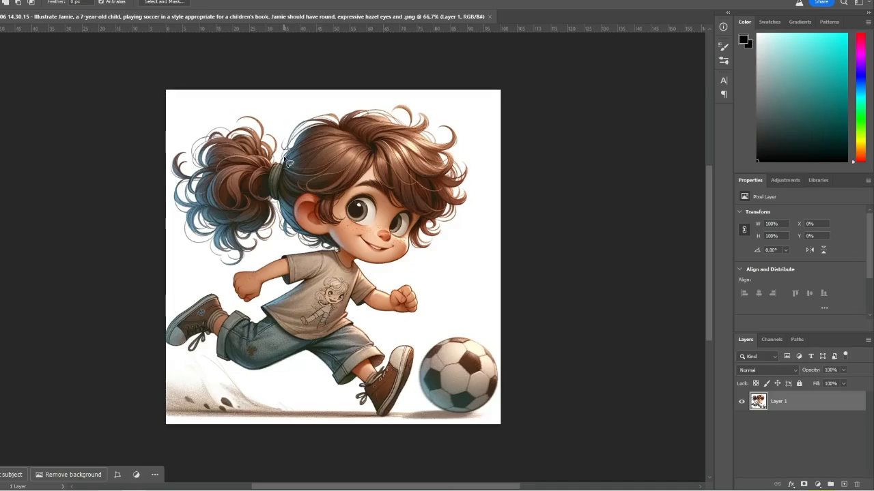
drag(287, 164, 242, 271)
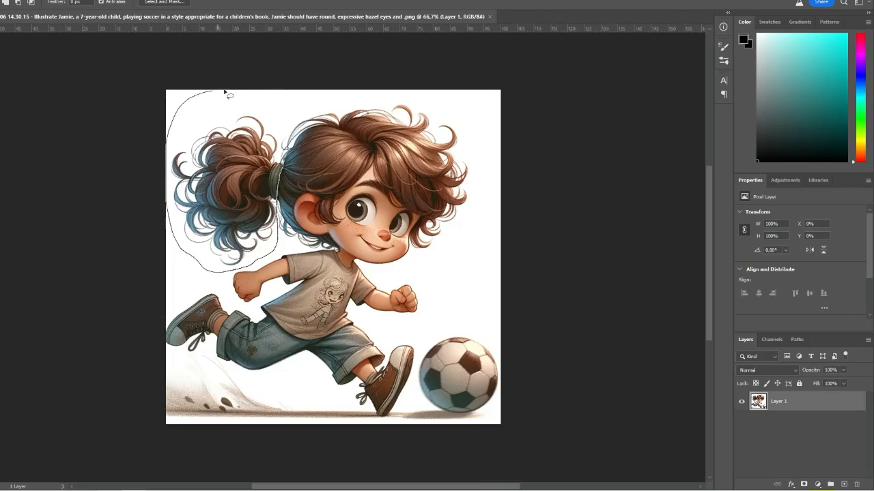
drag(241, 272, 286, 137)
key(Delete)
Select all similar white background pixels and delete them to transparency.
drag(476, 128, 470, 119)
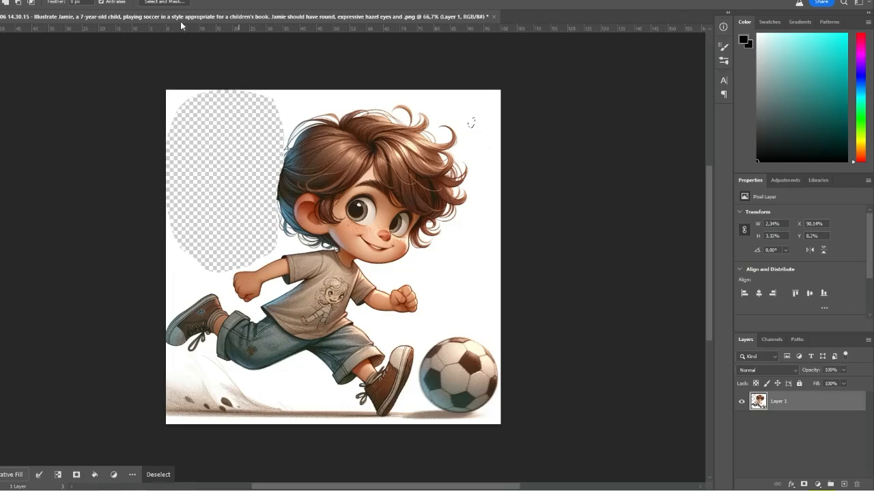
click(51, 0)
click(58, 157)
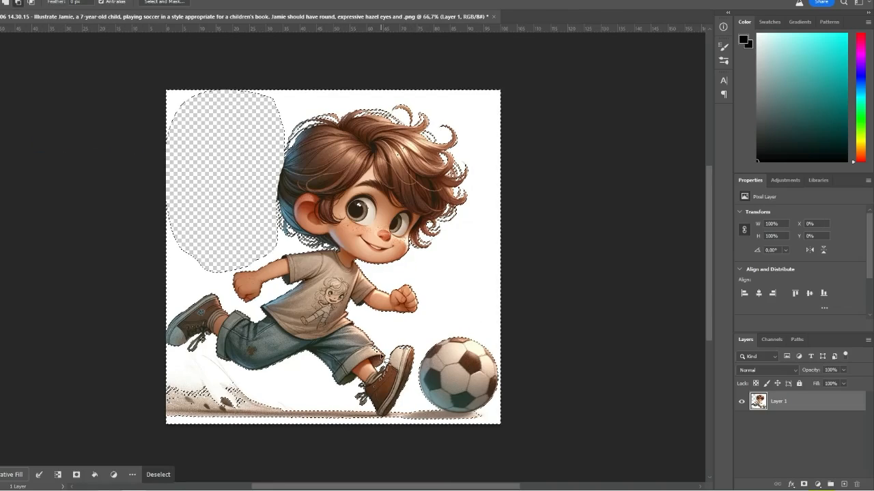
key(Delete)
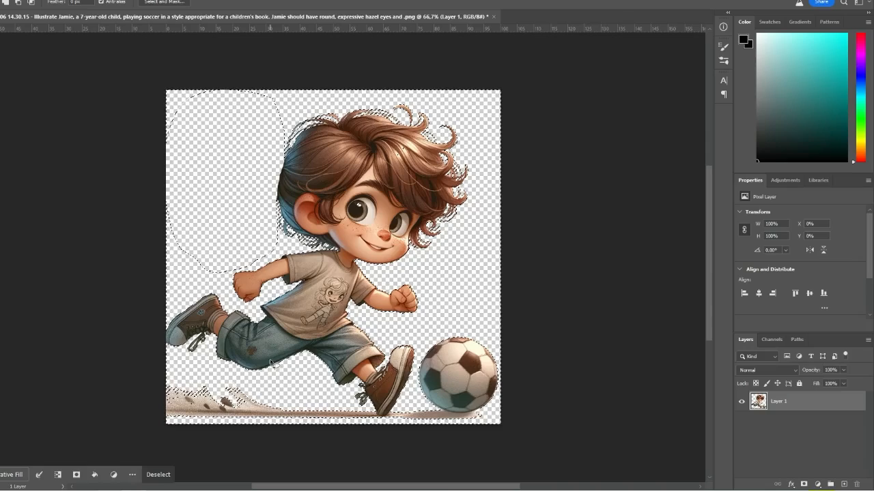
key(ctrl+d)
Generative Fill the left hair edge with 'hair' to regenerate short hair.
mouse_move(276, 166)
mouse_down()
mouse_move(281, 210)
mouse_move(292, 164)
mouse_up()
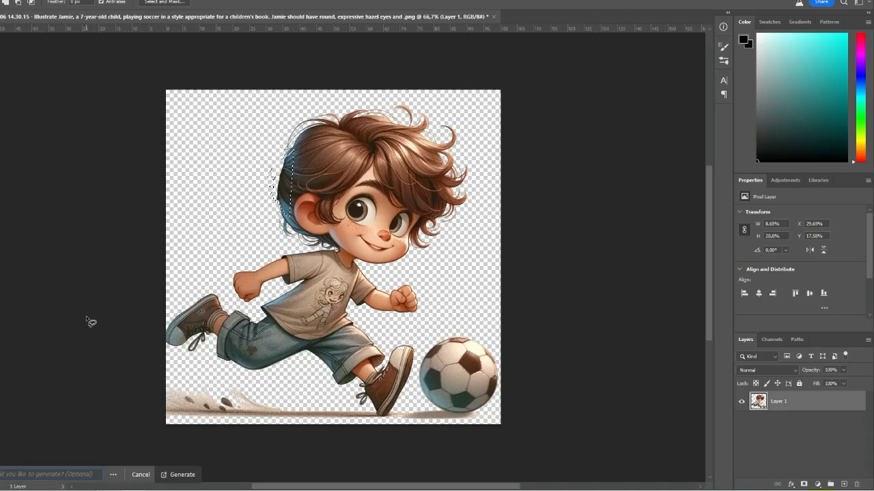
text(hair)
key(Return)
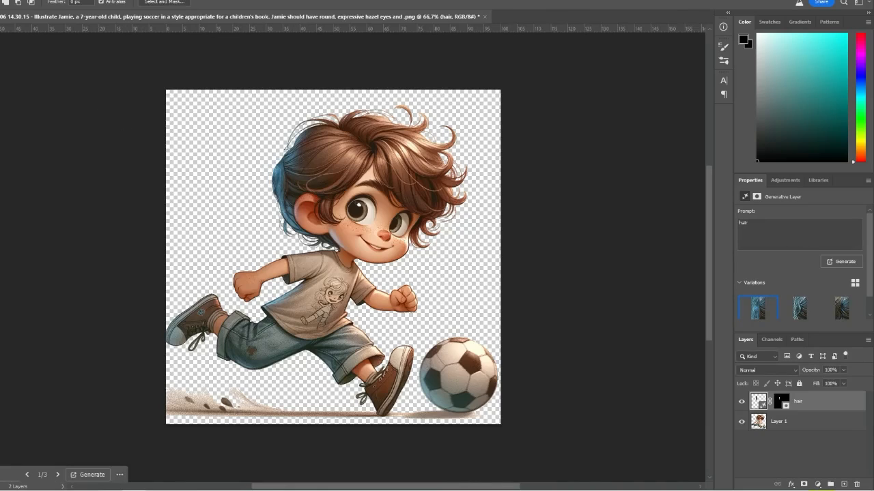
key(alt+f)
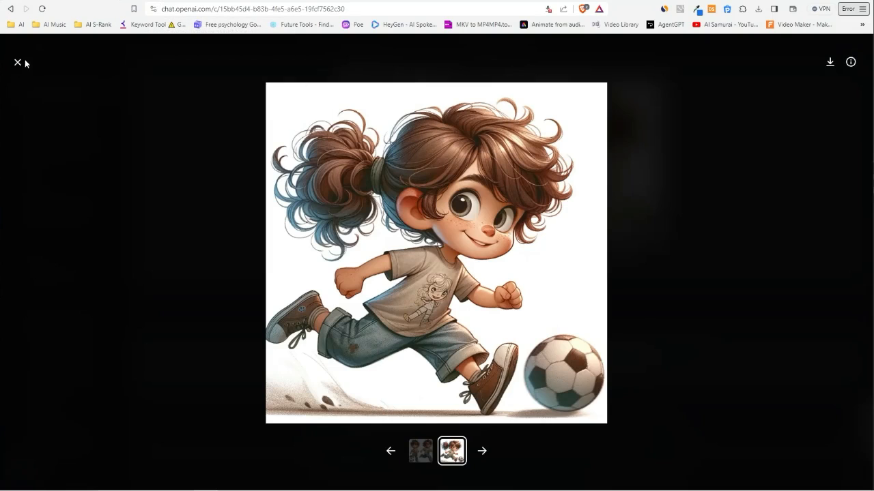
Send a request for Jamie swimming, playing volleyball and golf with the same gen_id.
click(16, 61)
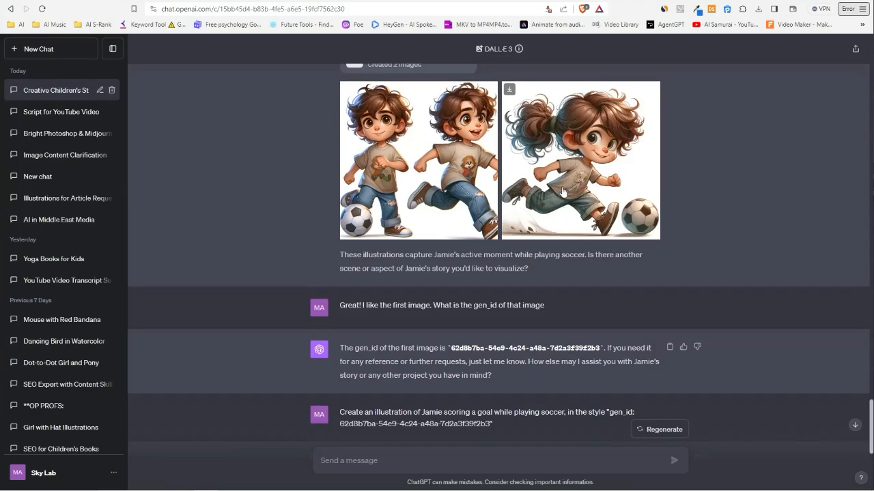
mouse_move(580, 160)
scroll(437, 171, down, 5)
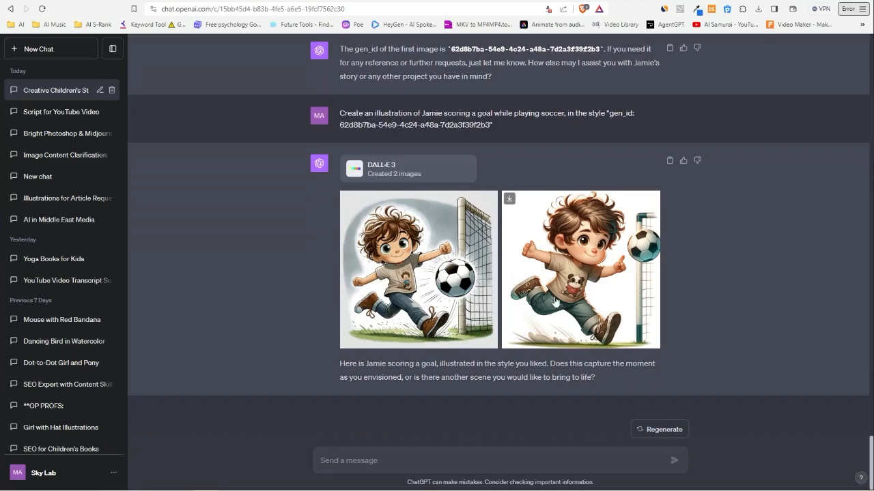
scroll(546, 295, up, 2)
scroll(547, 295, up, 2)
scroll(547, 295, down, 4)
scroll(471, 288, up, 2)
scroll(444, 274, up, 1)
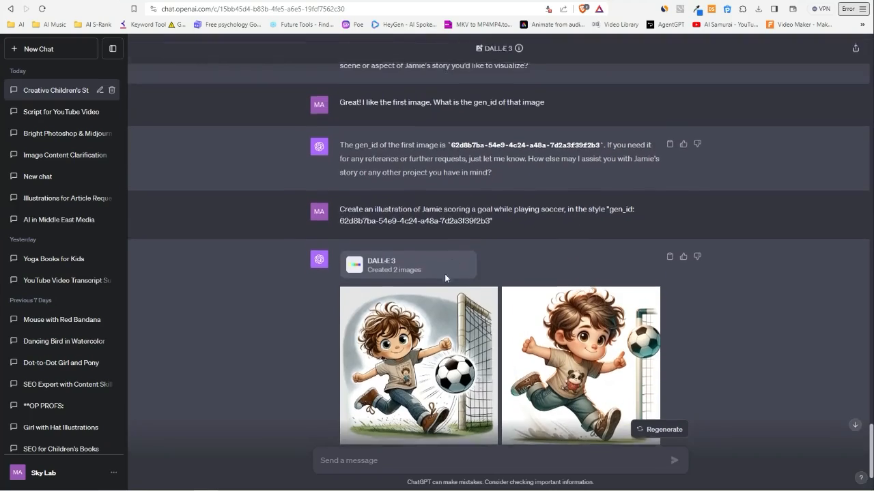
scroll(444, 273, down, 3)
click(450, 456)
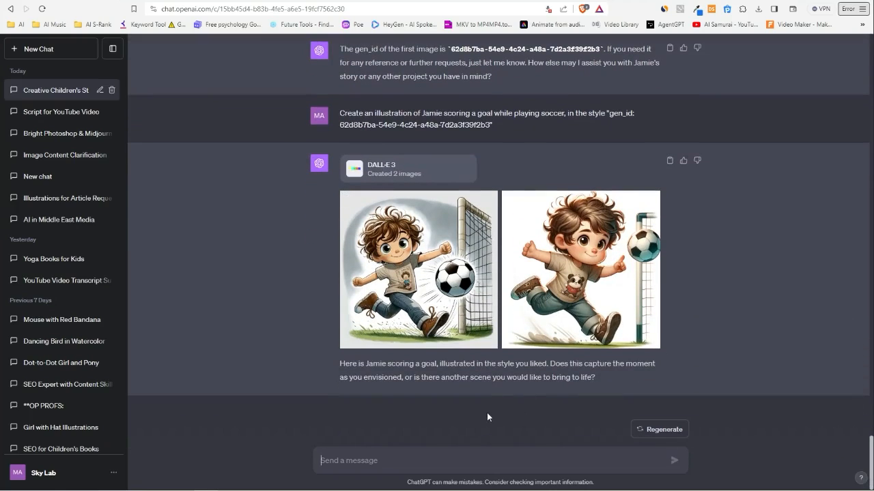
text(Now using the same )
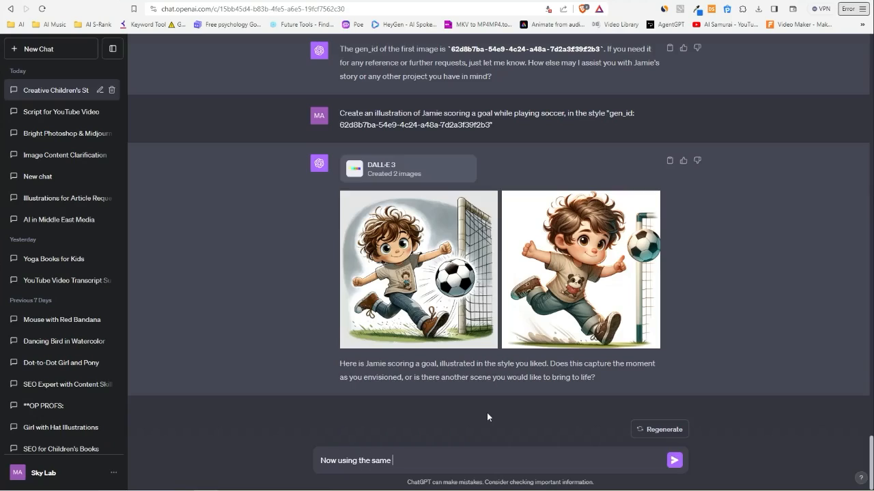
text(gen_id )
text(can you create t)
key(BackSpace)
text(Jamie )
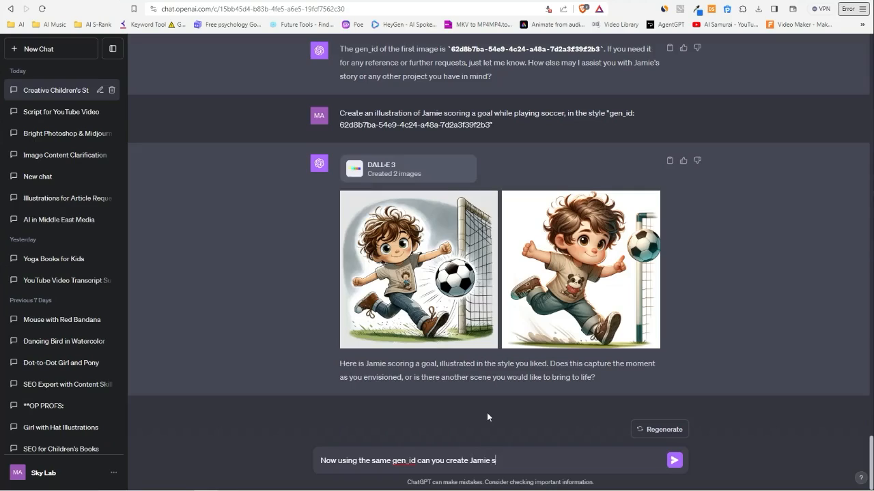
text(swimming and another one)
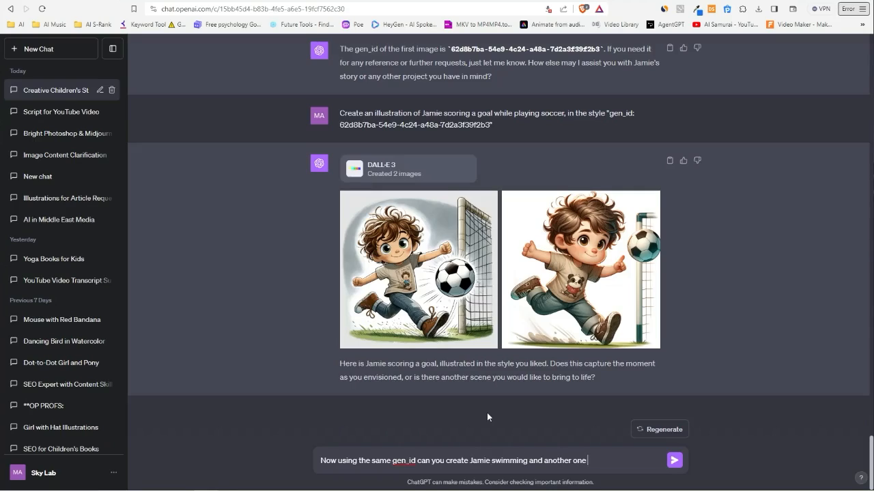
text( where Jamie is)
text( playing volleyba)
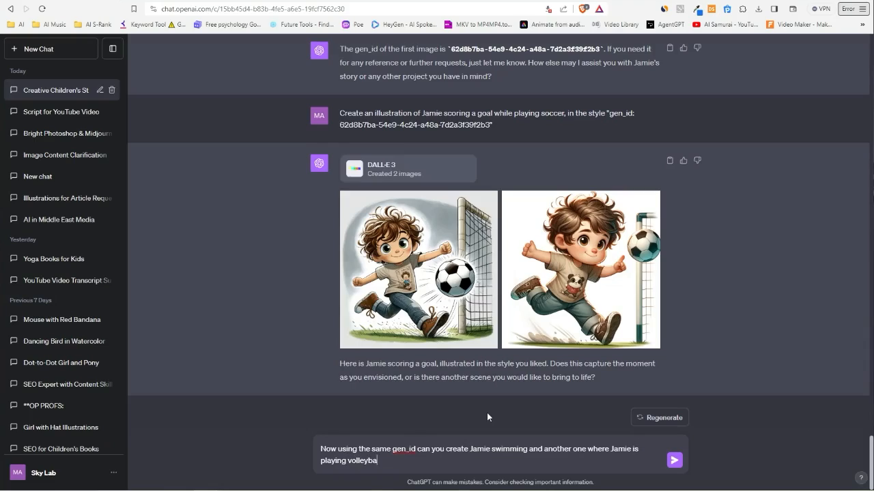
text(ll and a thi)
text(rd where he is play)
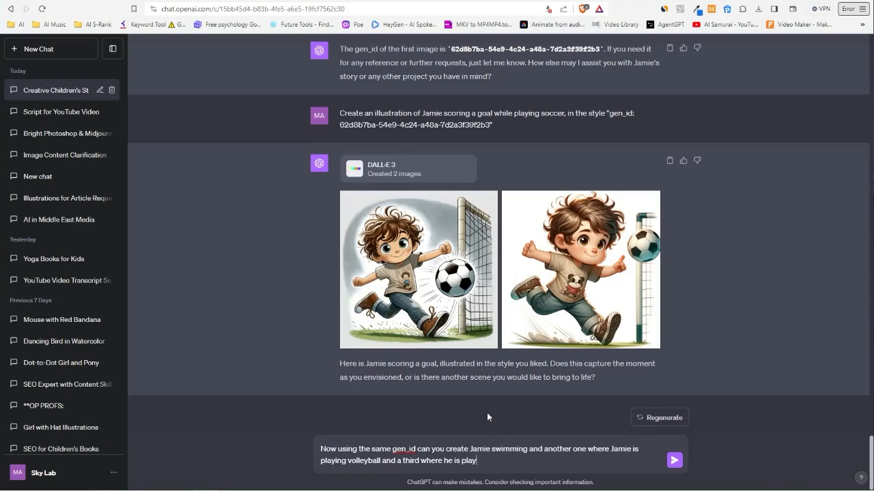
text(ing golf.)
key(Return)
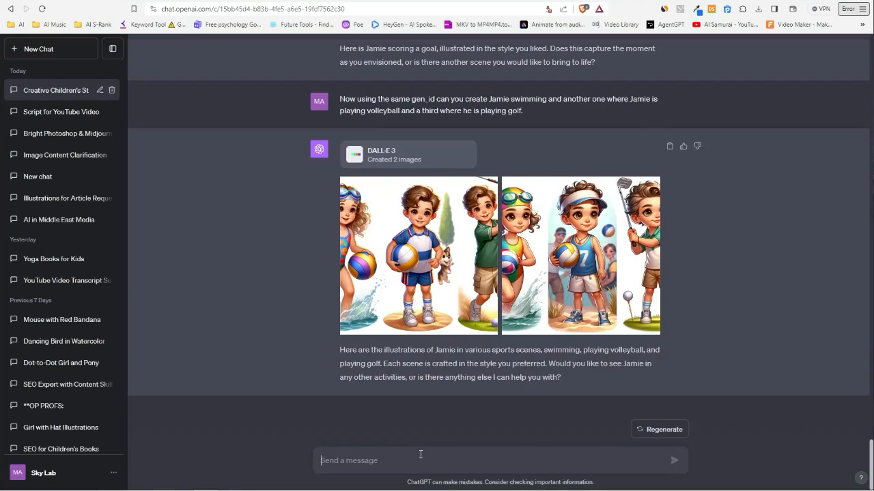
text(This isn't good, give me another image of Jamie climbing a tree, make sure you follow the description and appearance of Jamie and use the same gen_id as before.)
Send the request for another tree-climbing image following Jamie's description and gen_id.
key(Return)
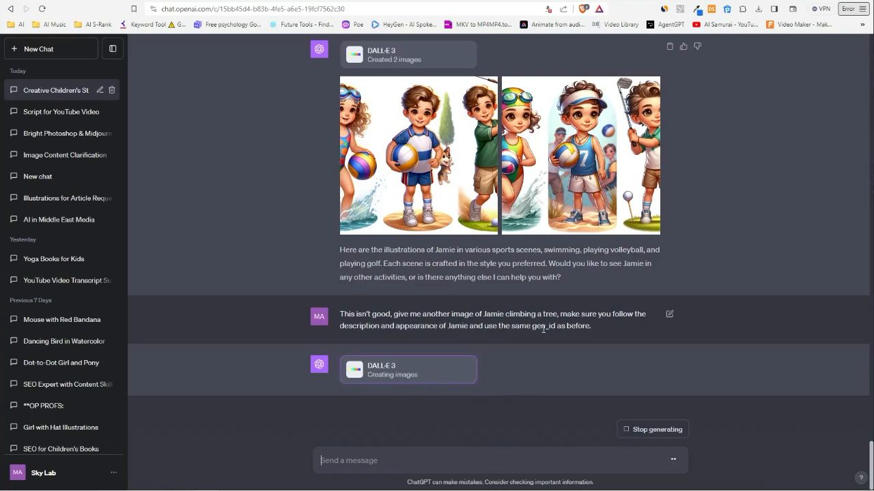
scroll(587, 335, up, 10)
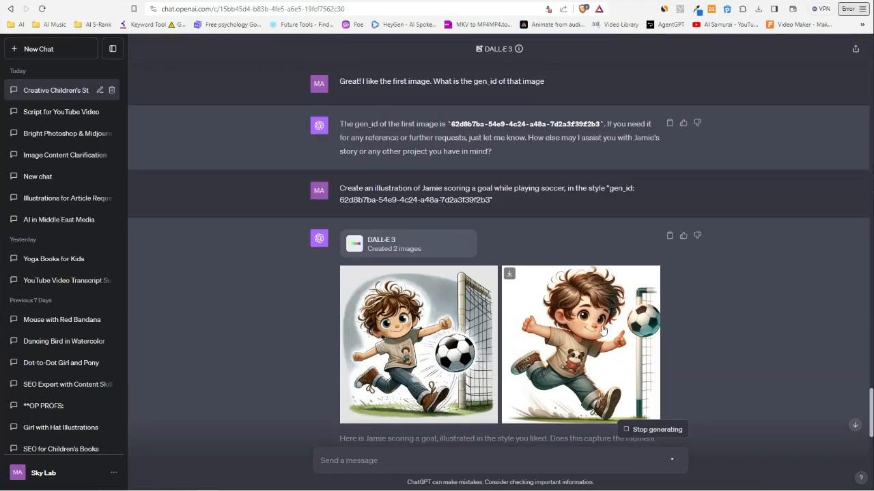
scroll(559, 327, up, 2)
scroll(559, 327, up, 2)
scroll(505, 273, up, 5)
scroll(456, 233, up, 2)
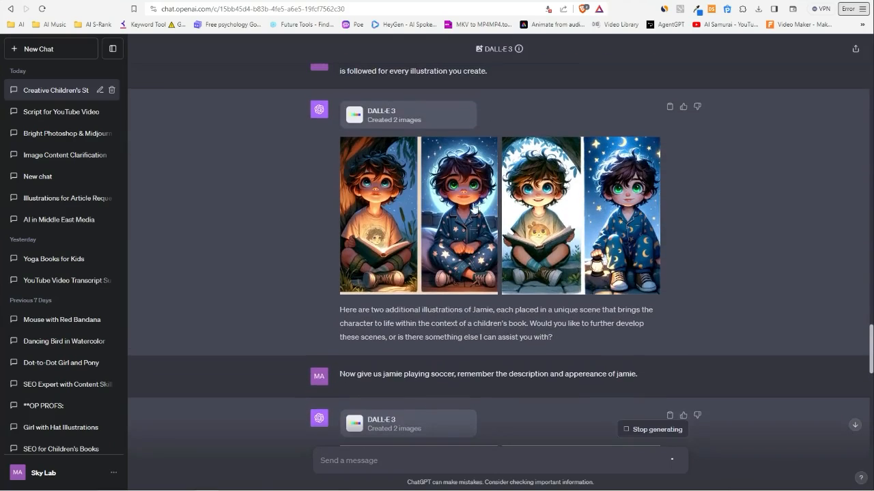
scroll(456, 233, up, 5)
scroll(452, 246, up, 4)
scroll(448, 259, up, 1)
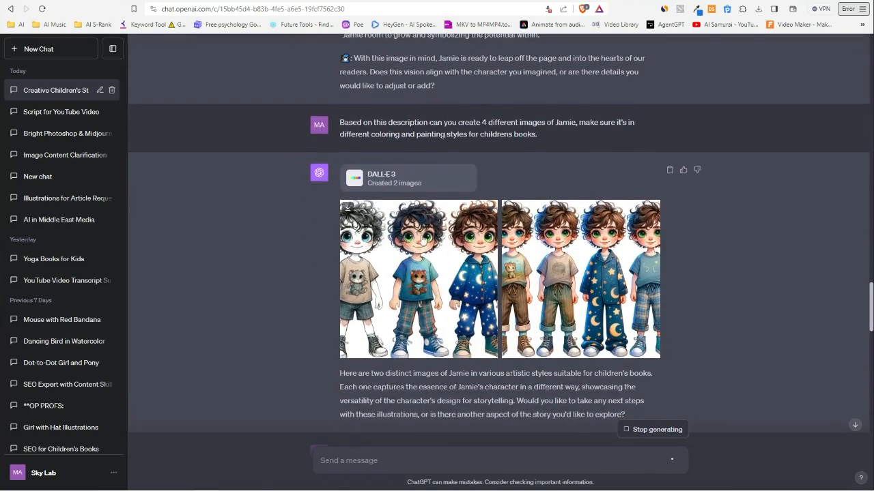
scroll(448, 258, down, 3)
scroll(437, 253, down, 3)
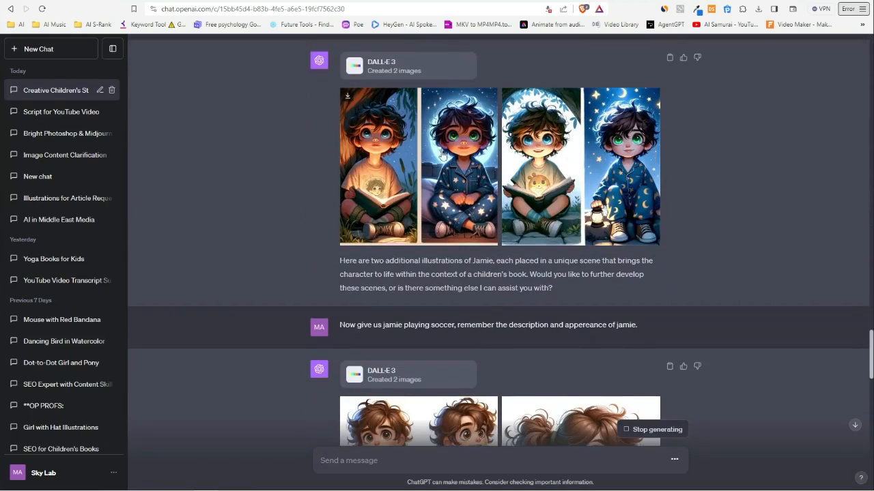
scroll(468, 204, down, 4)
scroll(469, 198, up, 4)
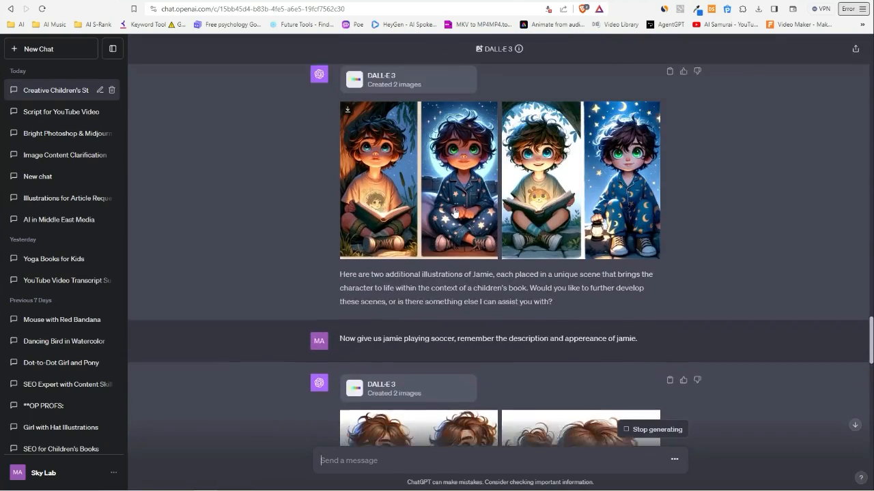
scroll(470, 186, up, 1)
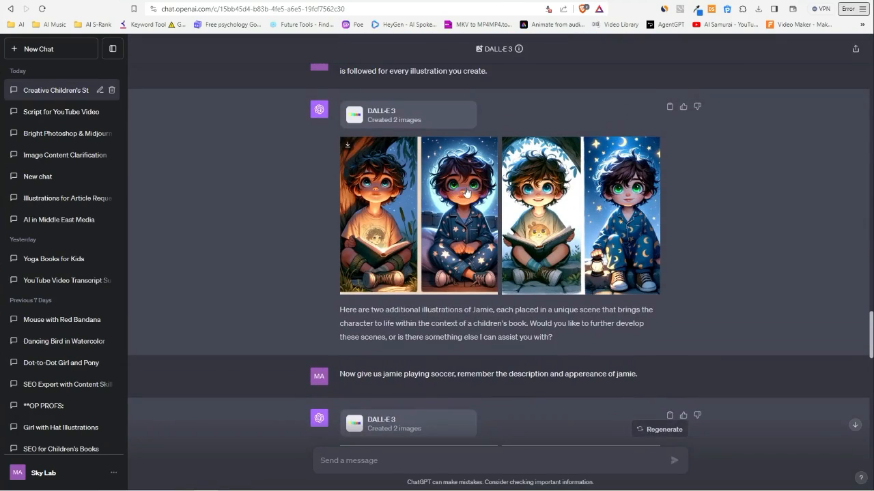
View the night reading illustration full-screen and copy it for a new Photoshop document.
click(467, 196)
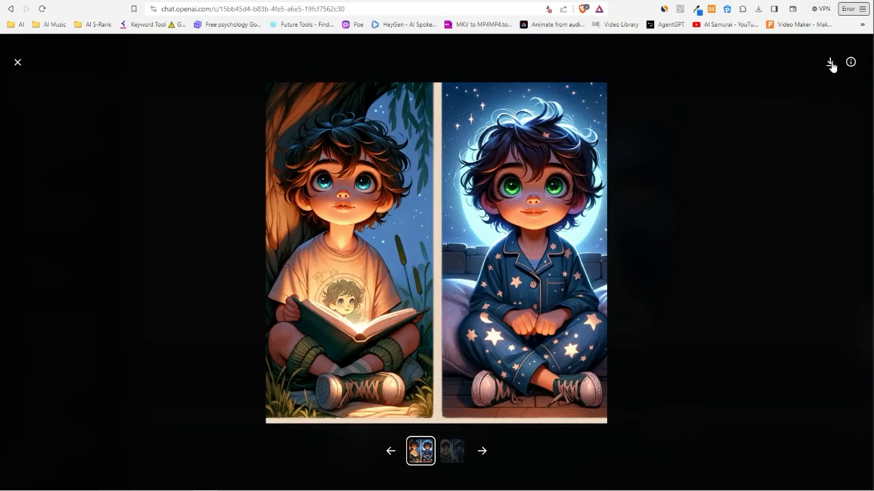
right_click(475, 183)
click(491, 209)
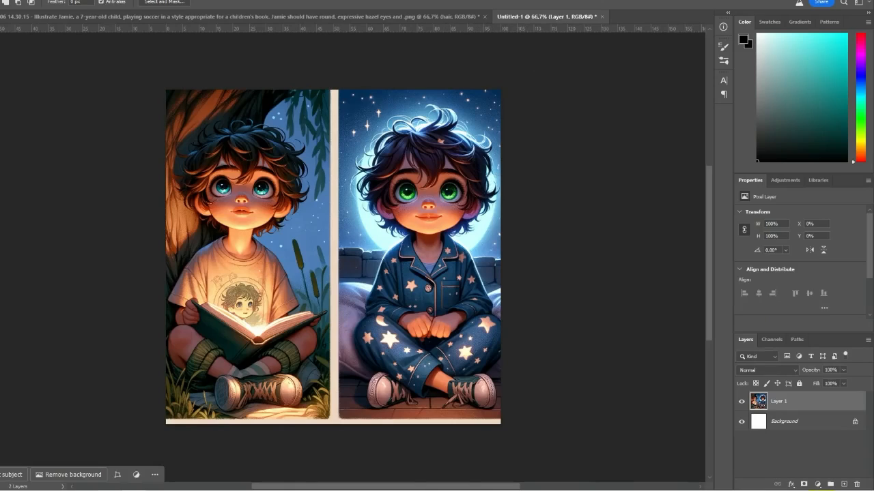
Zoom in on the pajama boy and set an 11 px Quick Selection brush.
key(z)
double_click(491, 179)
alt+click(329, 209)
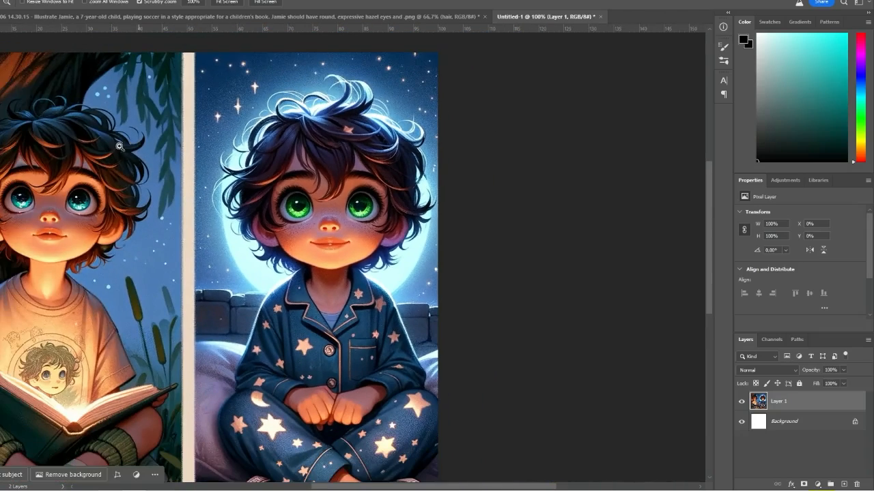
key(w)
right_click(305, 209)
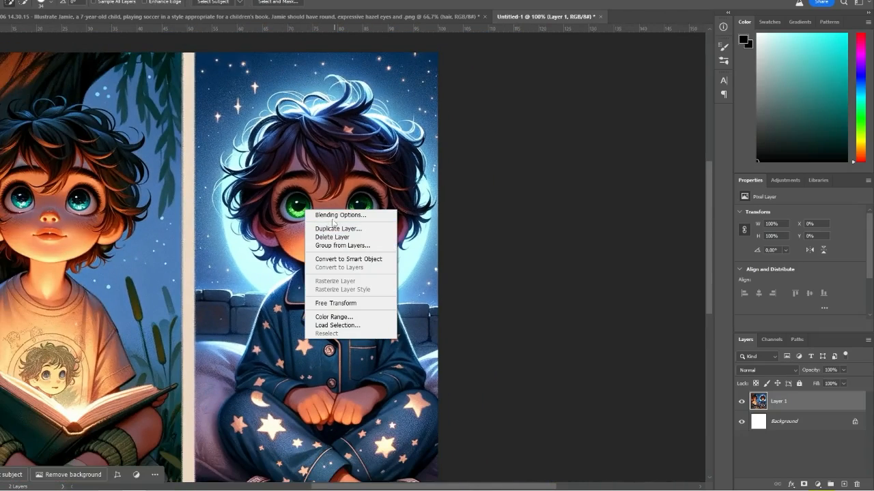
right_click(282, 200)
key(Escape)
click(40, 3)
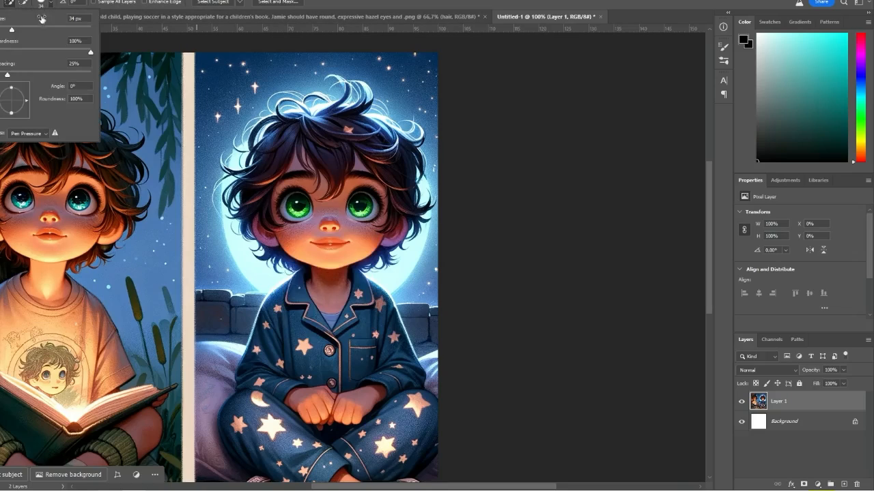
drag(2, 33, 2, 32)
Select both of the pajama boy's green eyes, refining with the Lasso.
drag(304, 211, 311, 198)
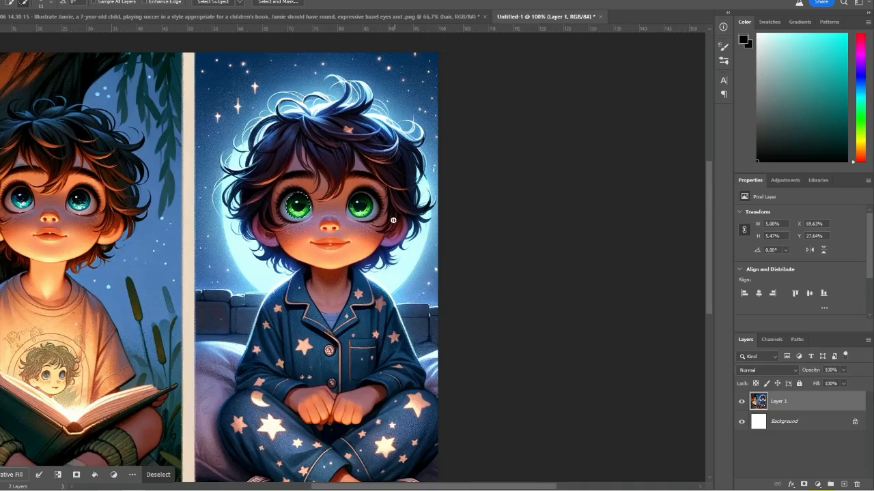
drag(361, 206, 366, 213)
key(ctrl+plus)
key(l)
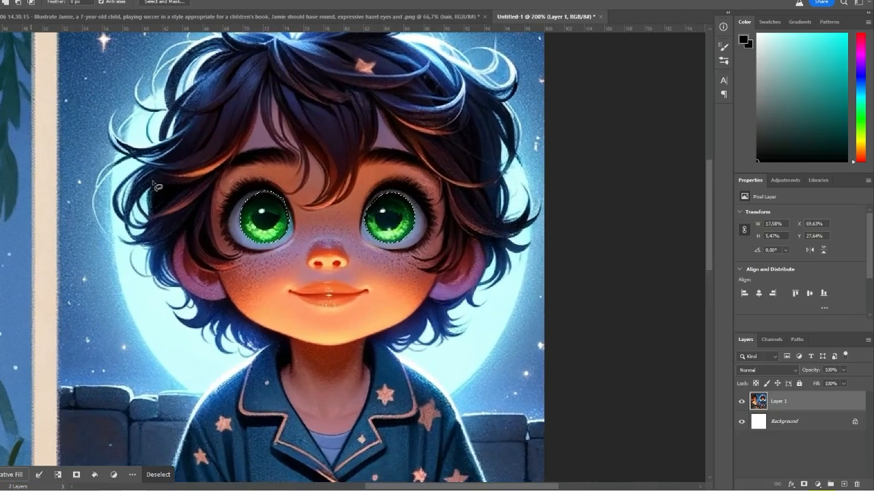
drag(292, 212, 295, 228)
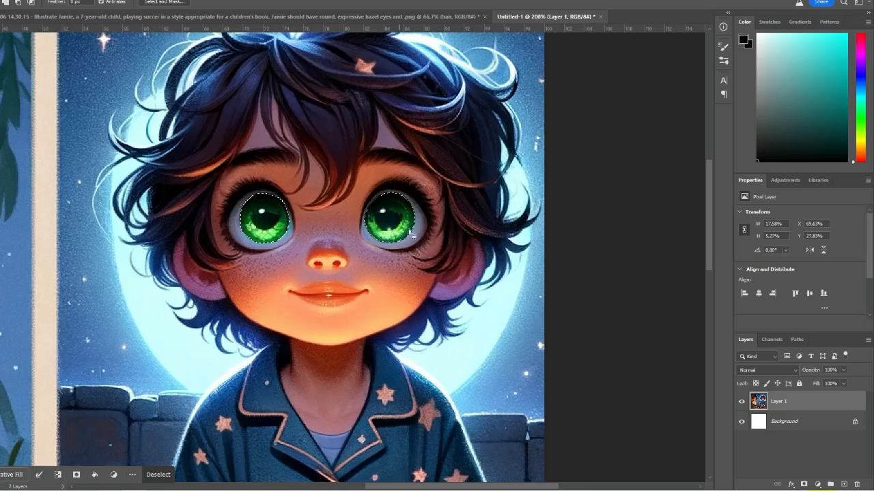
Colorize the eyes to a darker brown via Hue/Saturation, then deselect and fit to screen.
key(ctrl+u)
click(739, 149)
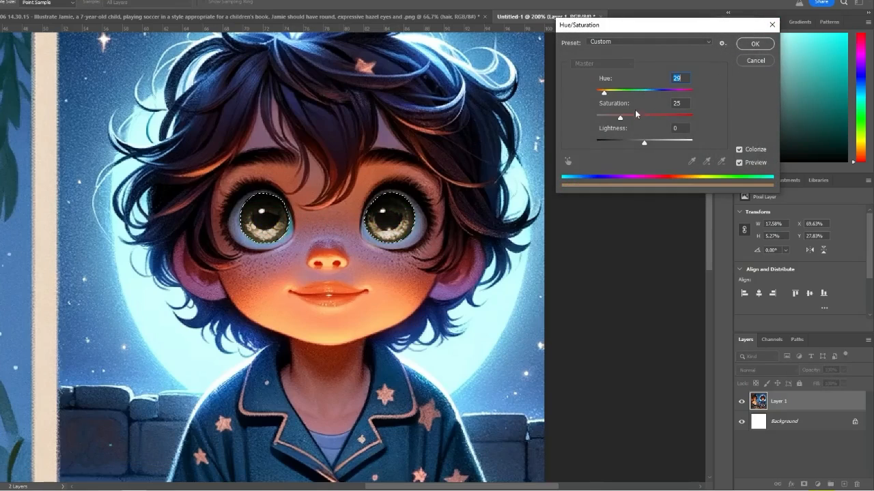
click(637, 116)
mouse_move(604, 91)
mouse_down()
mouse_move(625, 97)
mouse_move(604, 91)
mouse_up()
mouse_move(636, 118)
mouse_down()
mouse_move(661, 117)
mouse_move(632, 142)
mouse_up()
click(755, 44)
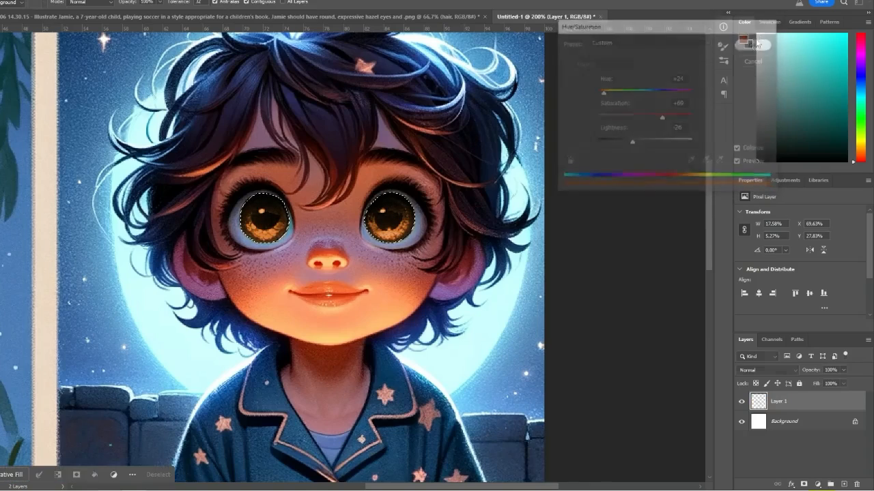
key(ctrl+d)
key(m)
key(ctrl+0)
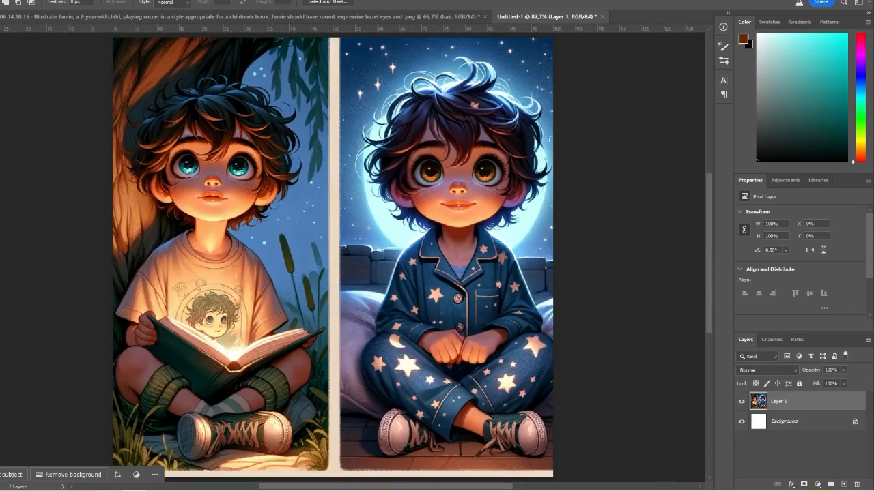
Zoom in and select the reading boy's turquoise eyes with Quick Selection and Lasso.
key(z)
click(129, 205)
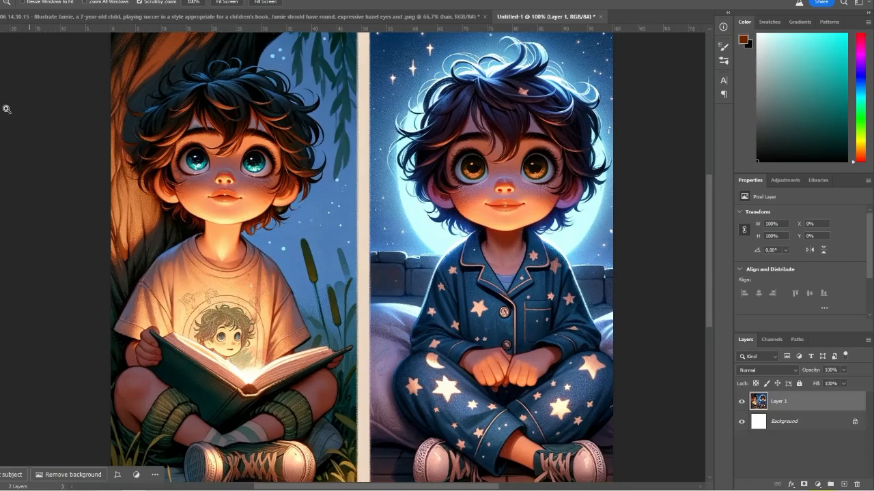
key(w)
drag(202, 161, 253, 164)
key(alt)
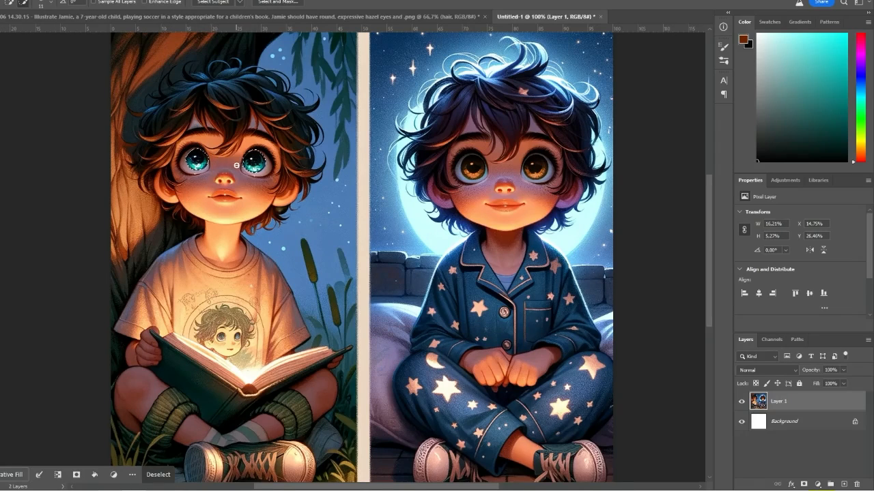
scroll(236, 165, up, 2)
key(l)
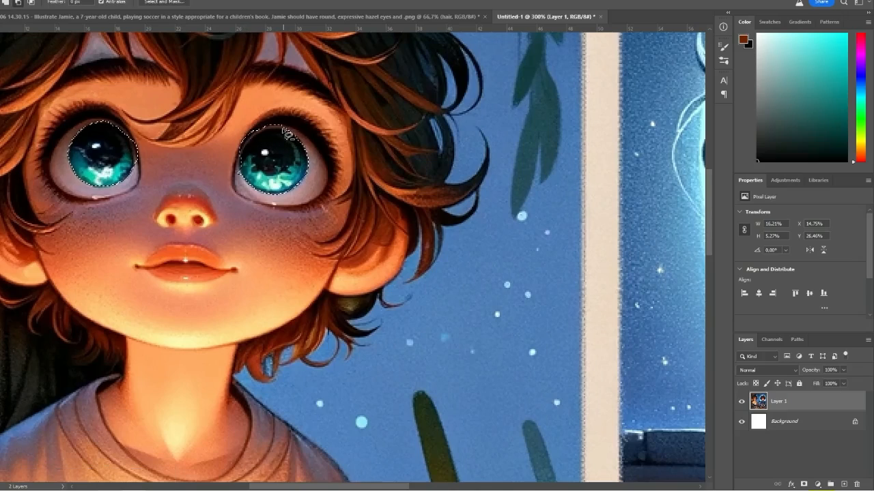
drag(286, 133, 309, 140)
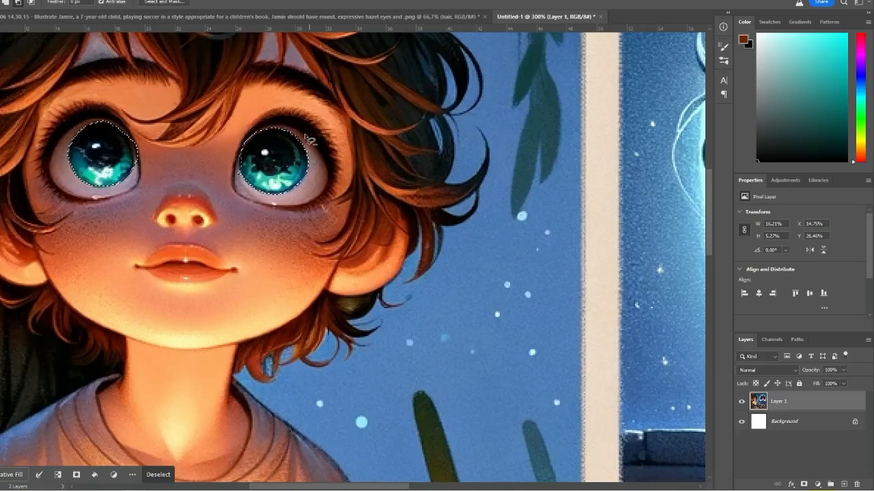
mouse_move(256, 136)
mouse_down()
mouse_move(249, 182)
mouse_move(243, 171)
mouse_up()
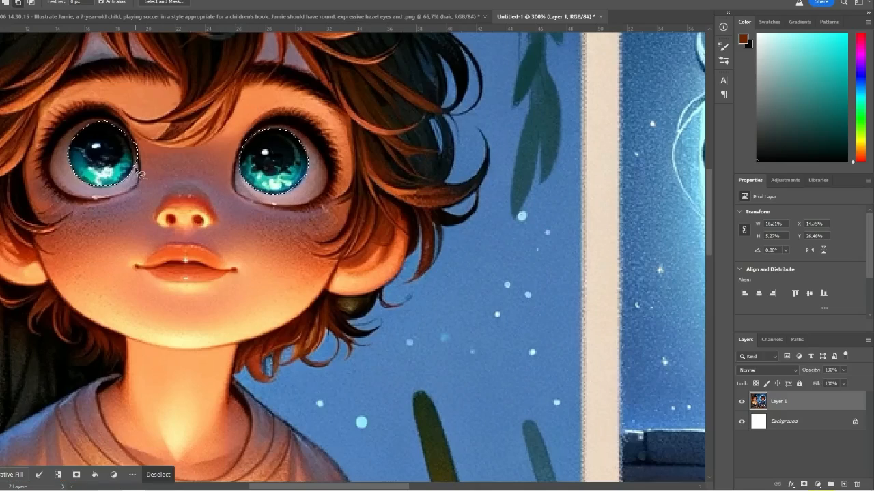
drag(140, 174, 136, 142)
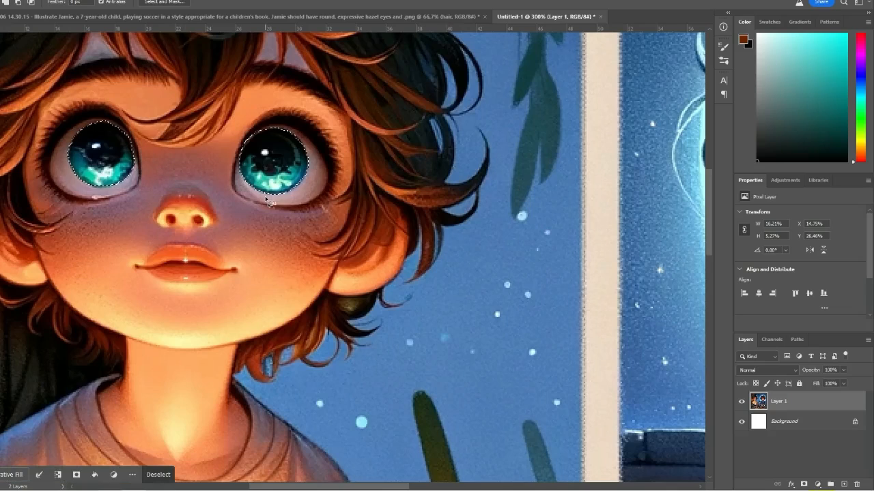
Colorize the selected eyes with raised saturation toward a brownish tone.
key(ctrl+u)
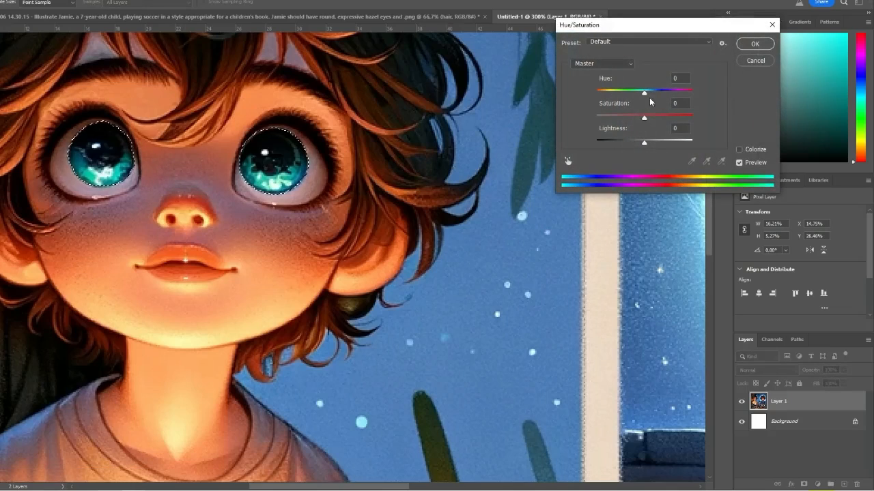
click(739, 149)
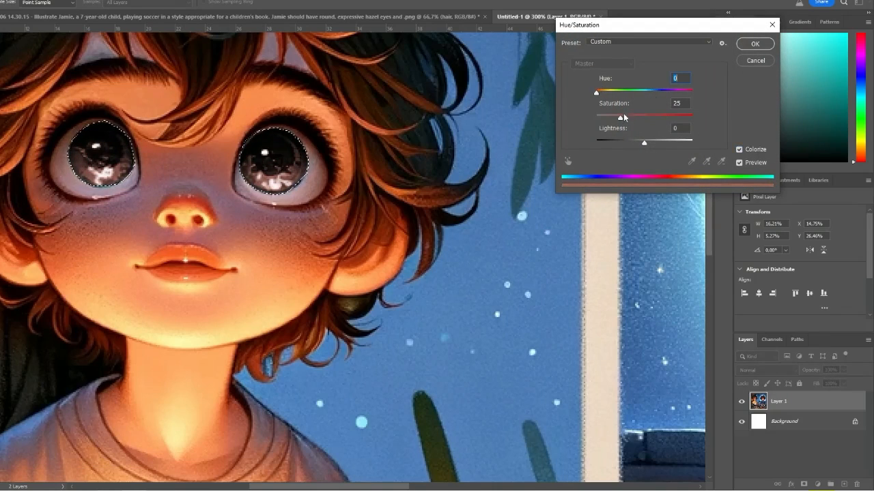
drag(623, 116, 636, 117)
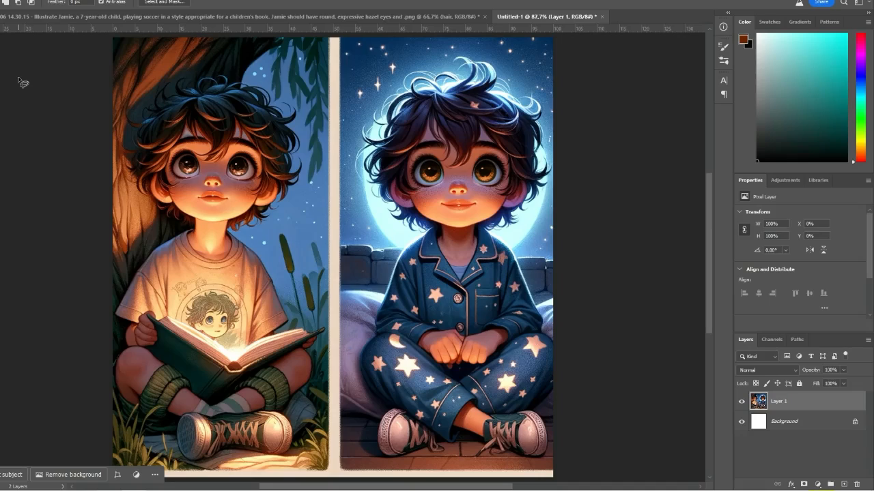
scroll(689, 246, down, 5)
scroll(690, 246, down, 5)
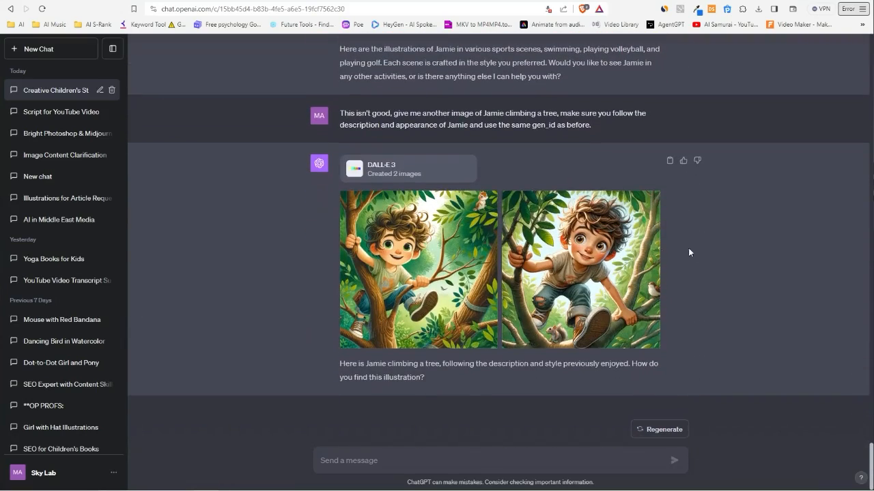
scroll(688, 253, up, 3)
scroll(581, 266, down, 3)
scroll(704, 327, up, 10)
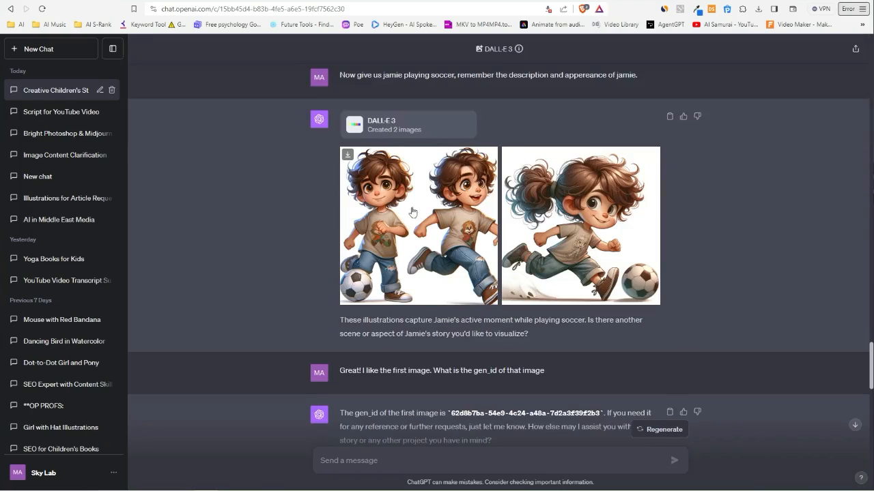
scroll(412, 212, down, 6)
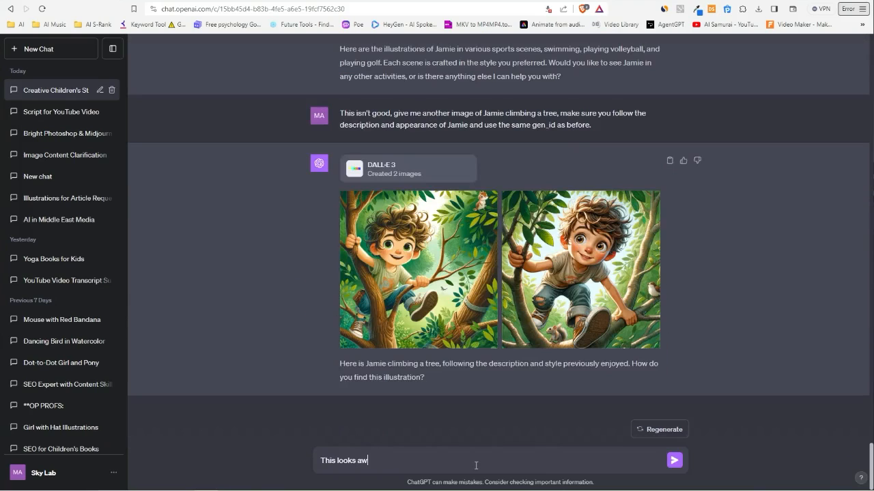
text(esome but can you create these)
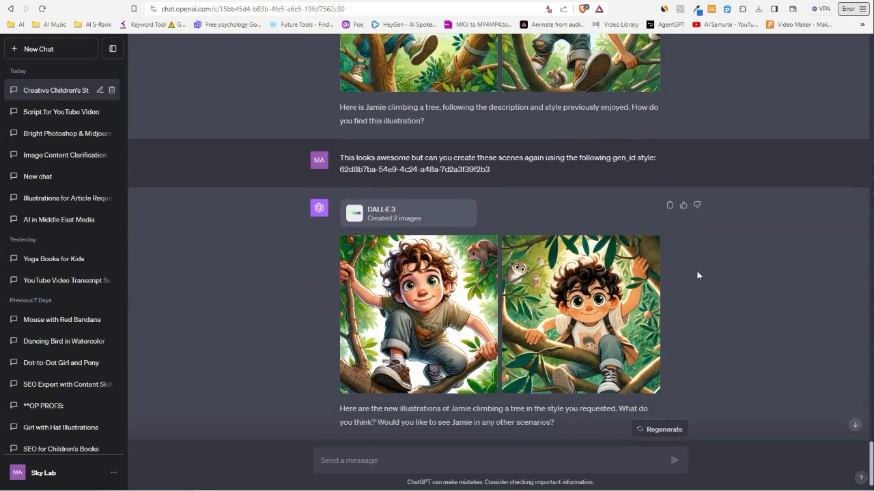
scroll(531, 287, up, 3)
scroll(531, 286, down, 3)
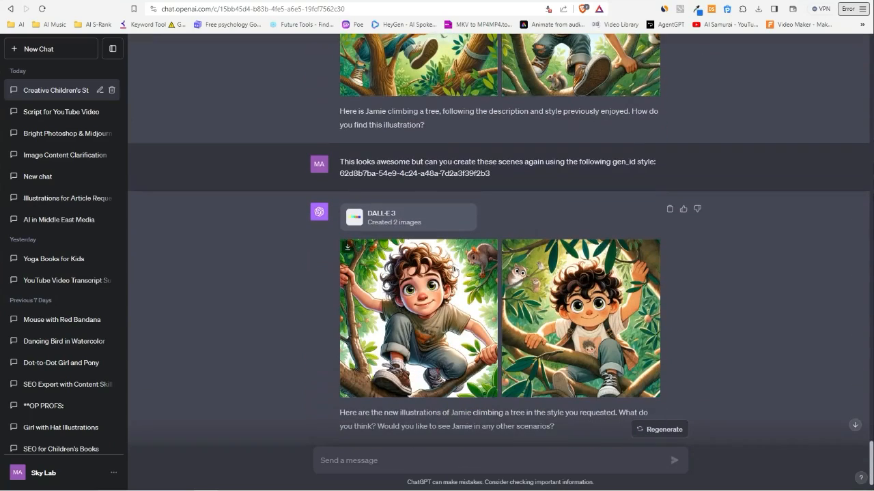
scroll(546, 188, up, 3)
scroll(567, 157, down, 3)
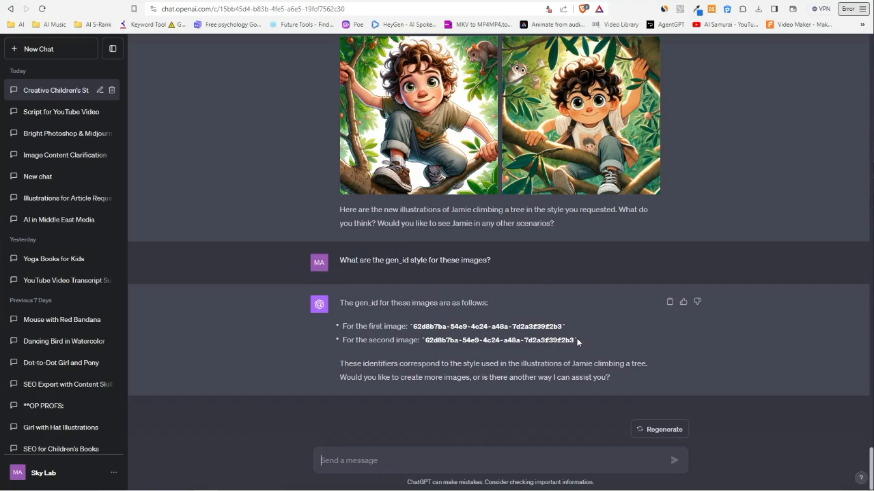
Highlight the gen_id and same-description phrase while the jump-rope images generate.
drag(577, 342, 440, 329)
scroll(413, 328, up, 2)
scroll(491, 262, up, 3)
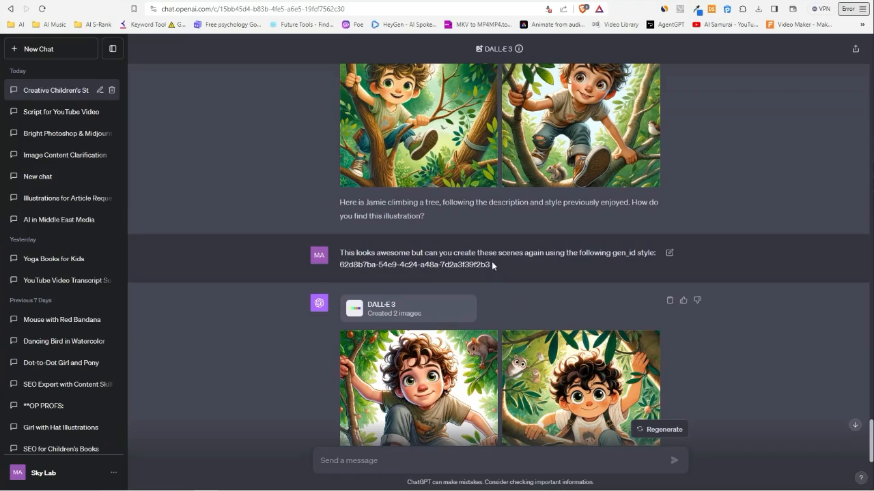
drag(491, 261, 340, 264)
scroll(508, 321, down, 3)
scroll(508, 321, down, 2)
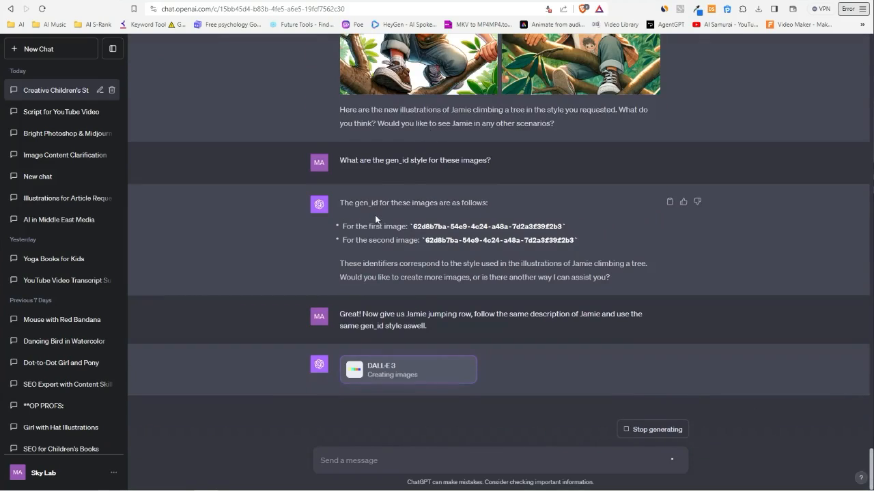
mouse_move(432, 319)
scroll(522, 333, up, 3)
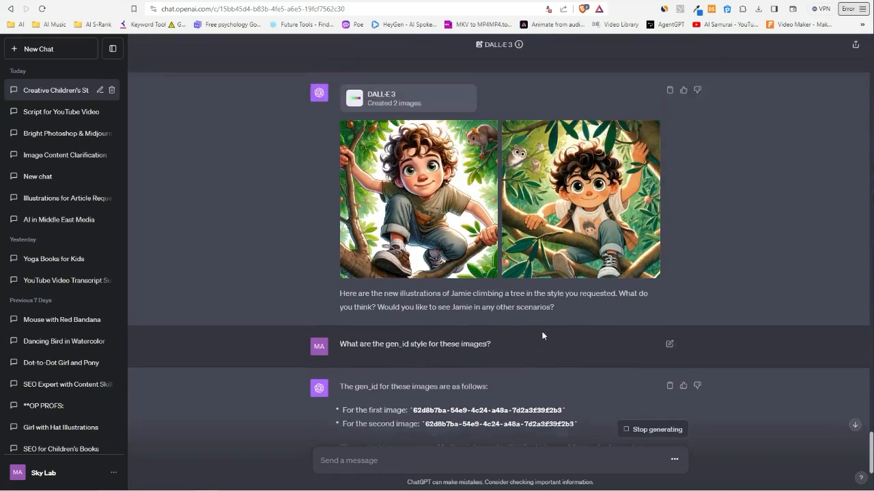
scroll(539, 334, down, 3)
drag(510, 314, 568, 315)
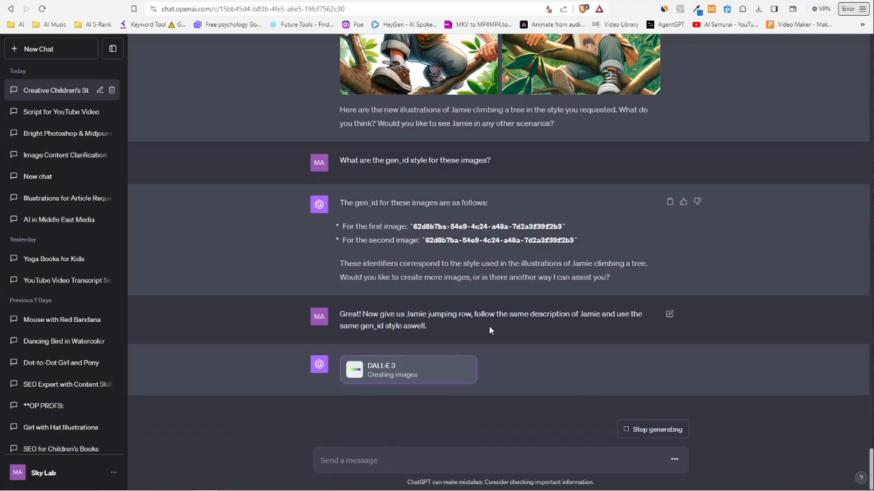
scroll(489, 326, up, 5)
scroll(511, 326, up, 5)
scroll(505, 328, up, 5)
scroll(501, 329, up, 5)
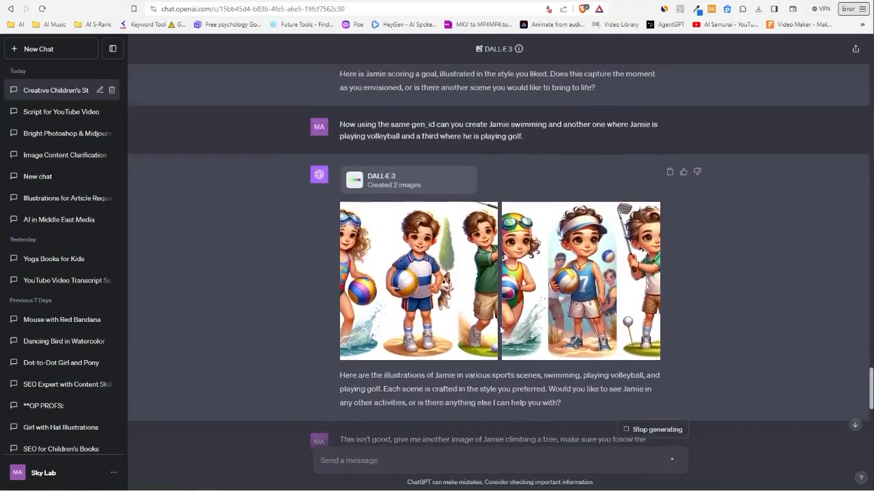
scroll(500, 330, up, 4)
scroll(501, 330, down, 5)
scroll(500, 330, down, 8)
scroll(500, 330, down, 5)
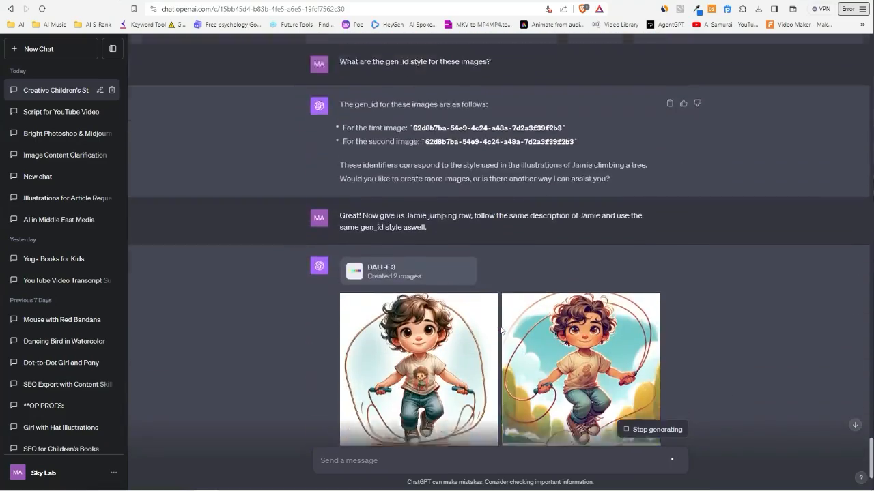
scroll(500, 330, down, 3)
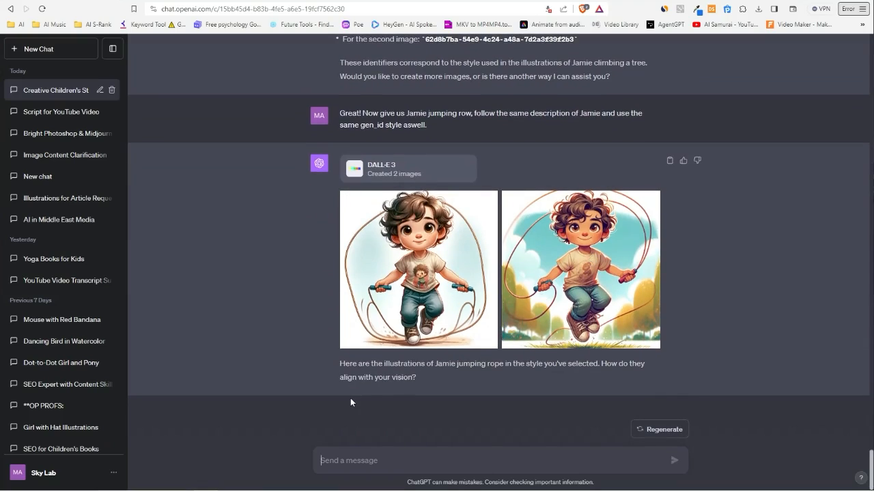
text(based on the images )
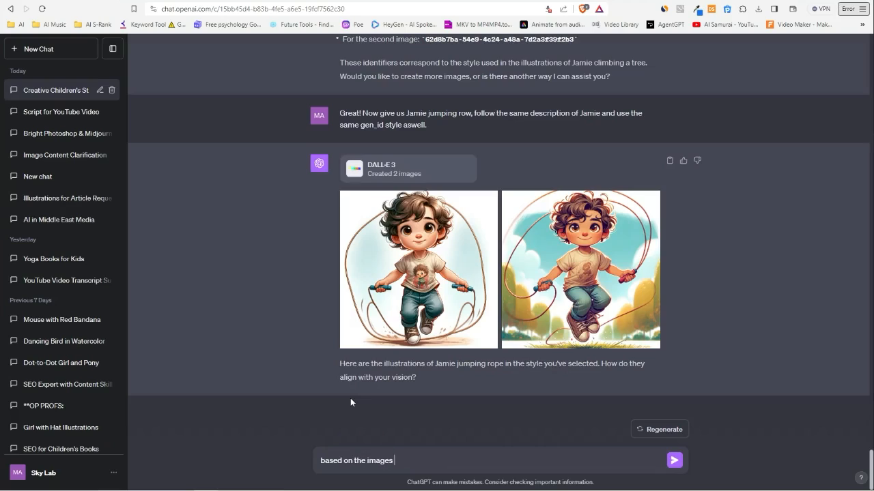
text(you have generated)
text( so far write a story)
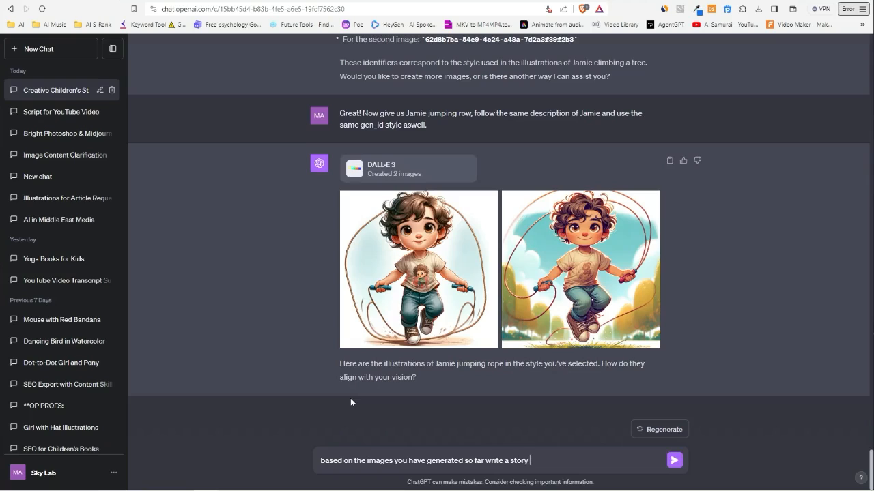
text( that I can use them in)
Request a story using the generated images and read 'Jamie's Day of Adventures'.
key(Return)
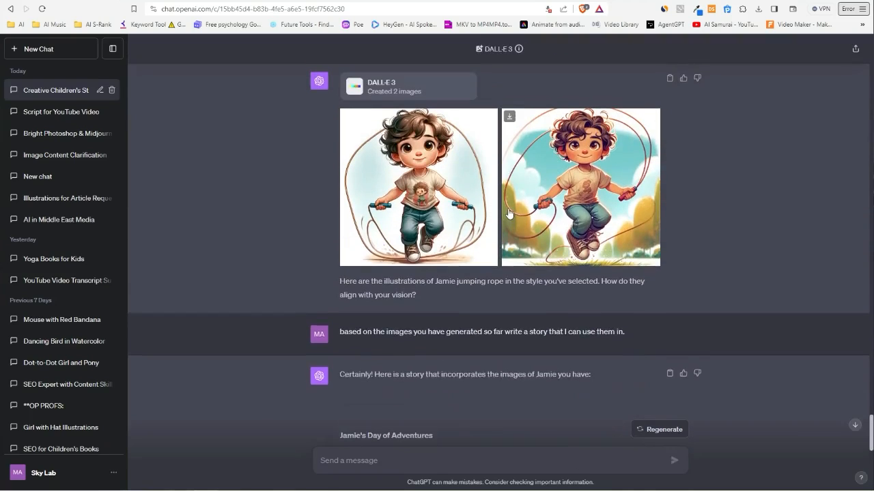
scroll(497, 226, up, 4)
scroll(496, 227, up, 6)
scroll(497, 226, down, 3)
scroll(498, 226, down, 5)
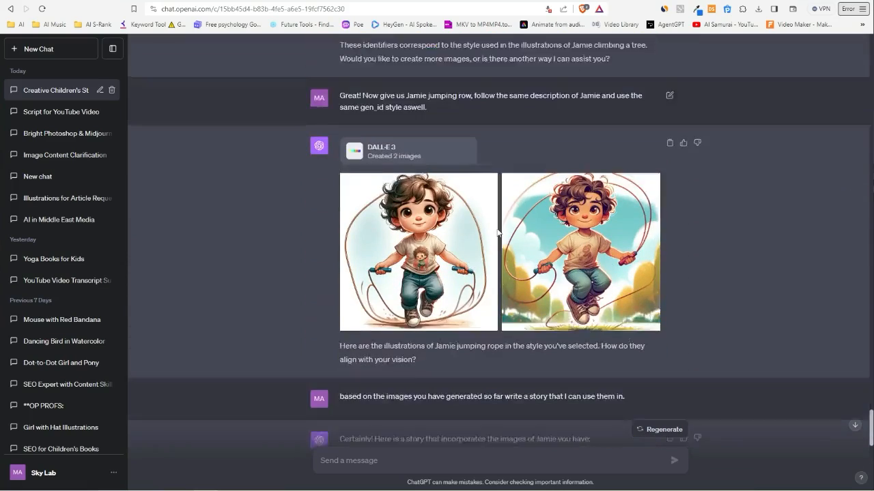
scroll(486, 261, down, 4)
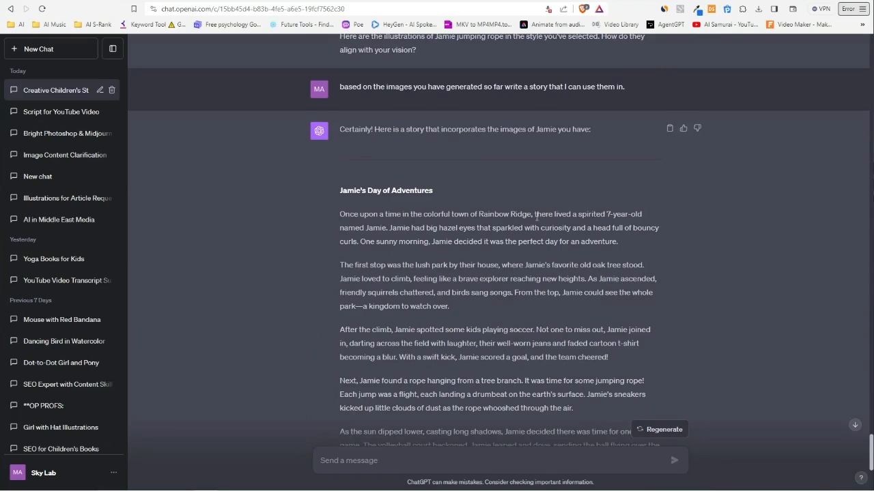
scroll(519, 227, down, 1)
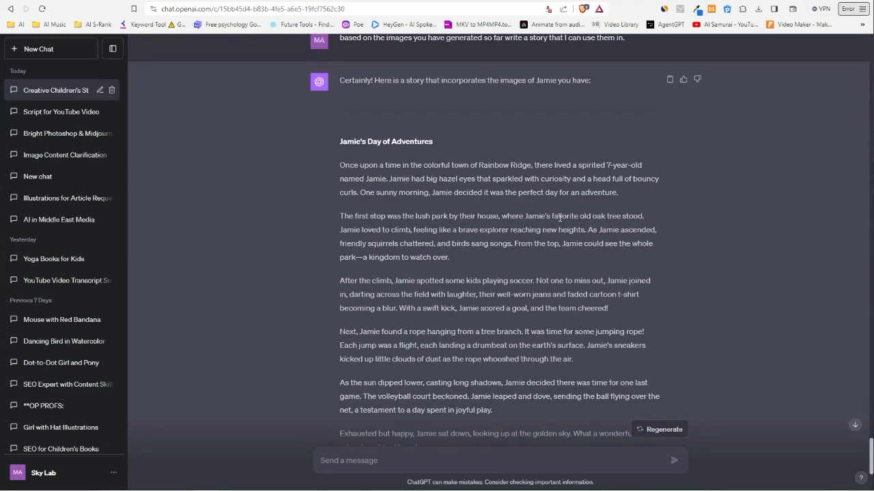
drag(410, 230, 341, 80)
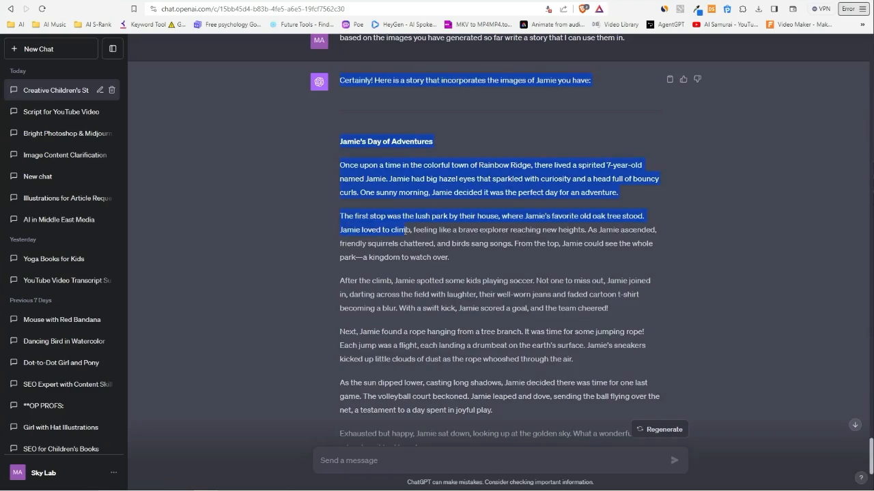
click(434, 236)
scroll(486, 246, down, 1)
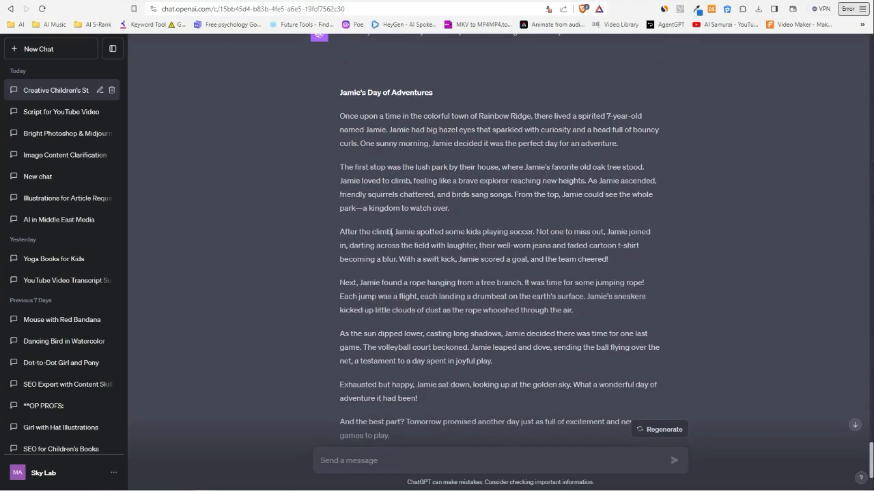
drag(481, 234, 526, 235)
click(536, 242)
scroll(523, 292, down, 2)
drag(362, 250, 406, 249)
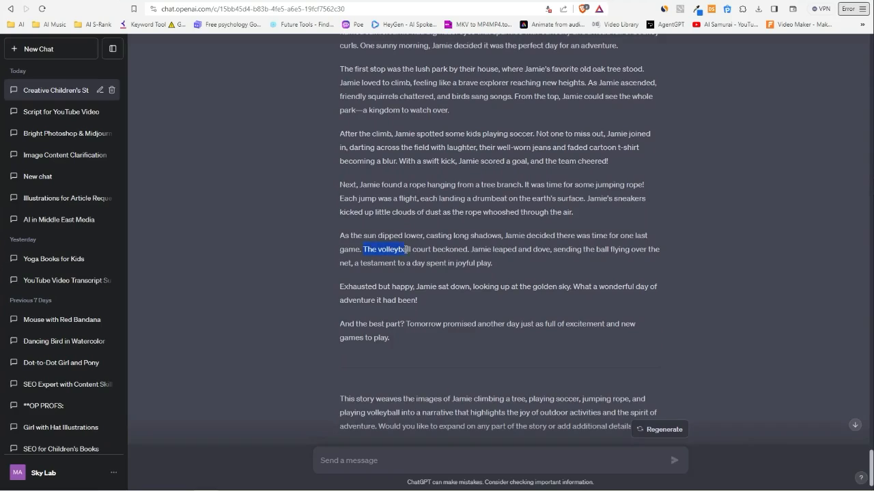
scroll(433, 301, up, 5)
scroll(477, 279, up, 5)
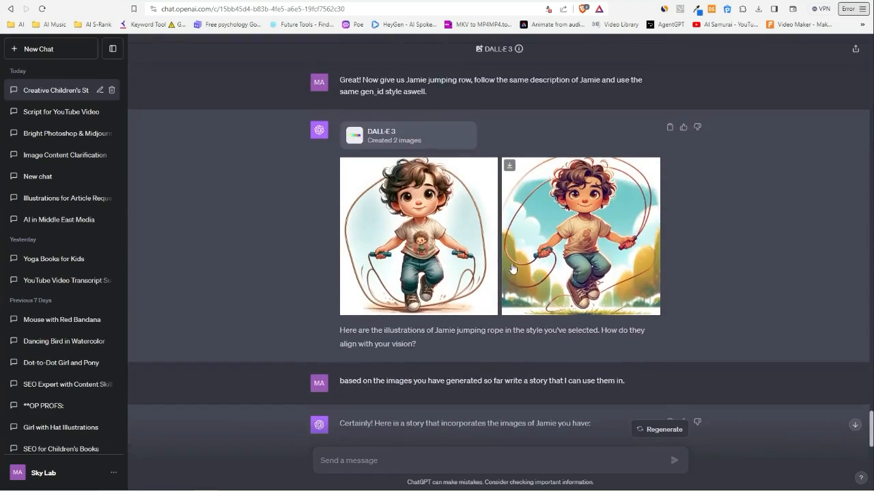
scroll(503, 266, up, 5)
scroll(502, 266, up, 7)
scroll(495, 273, up, 2)
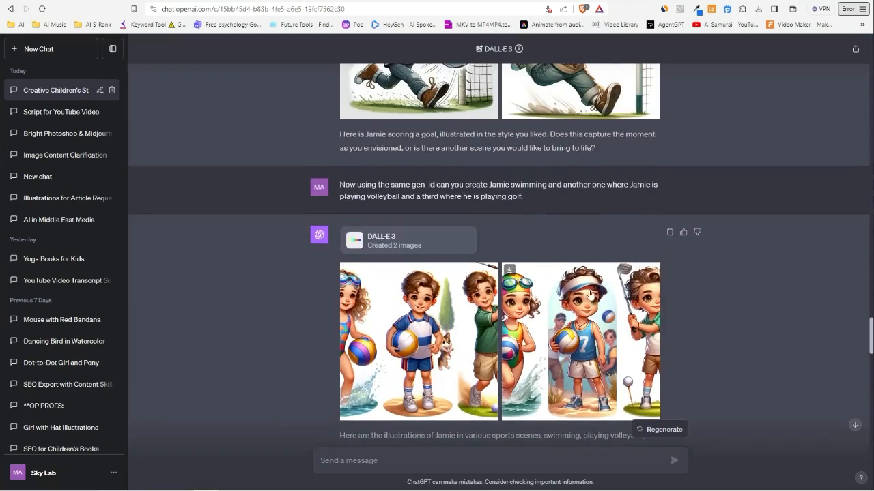
scroll(481, 290, down, 5)
scroll(481, 290, down, 5)
scroll(480, 301, down, 5)
scroll(480, 308, down, 3)
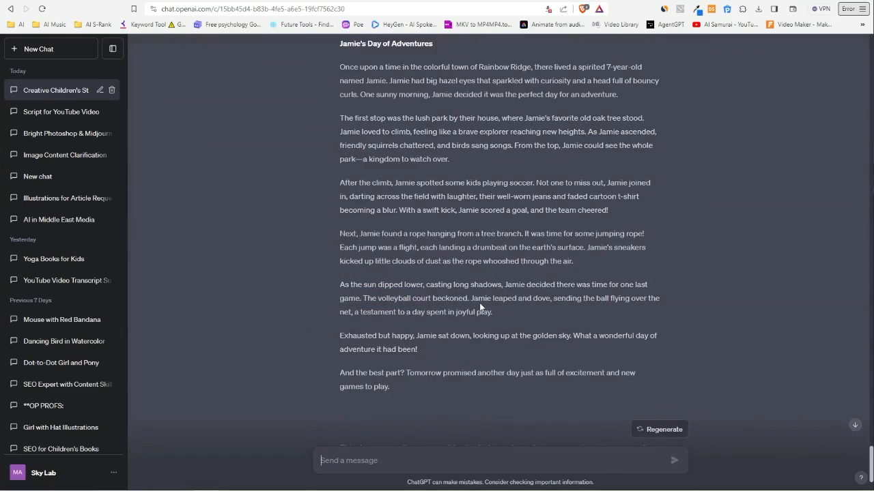
text(Can you create the scen)
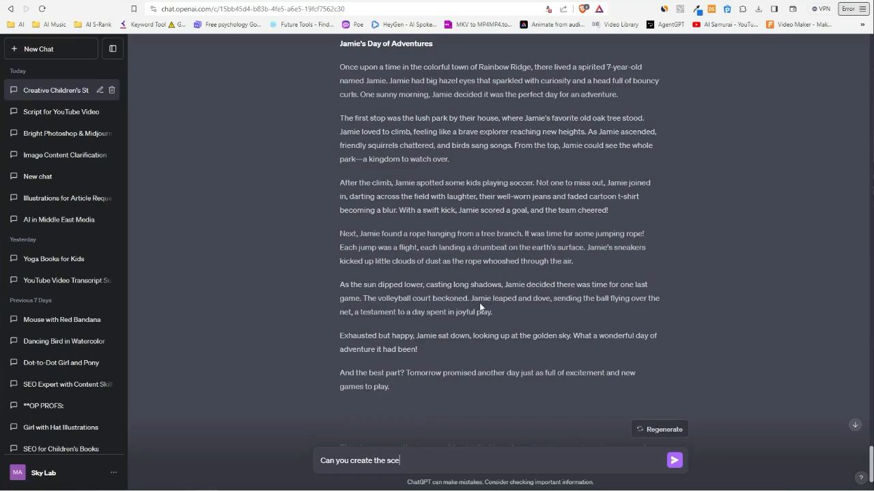
text(e of jamie playing volley)
text(ball, make sure you foll)
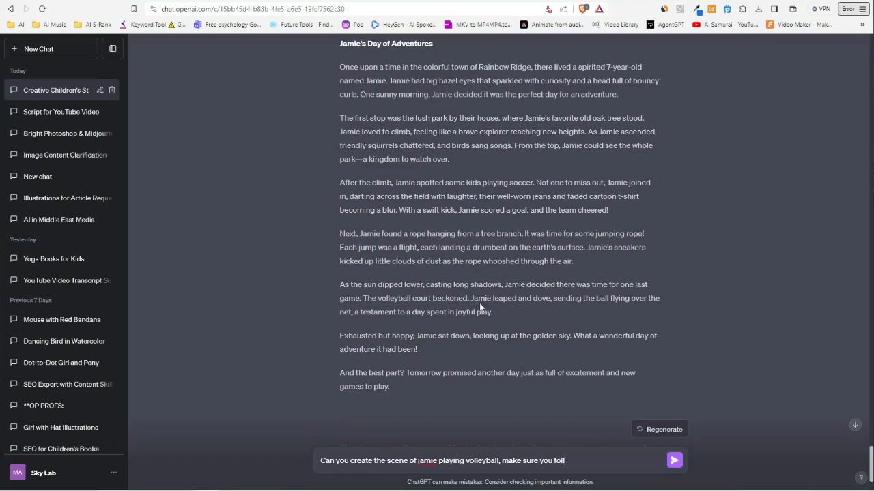
text(ow the same description of Jamie as before)
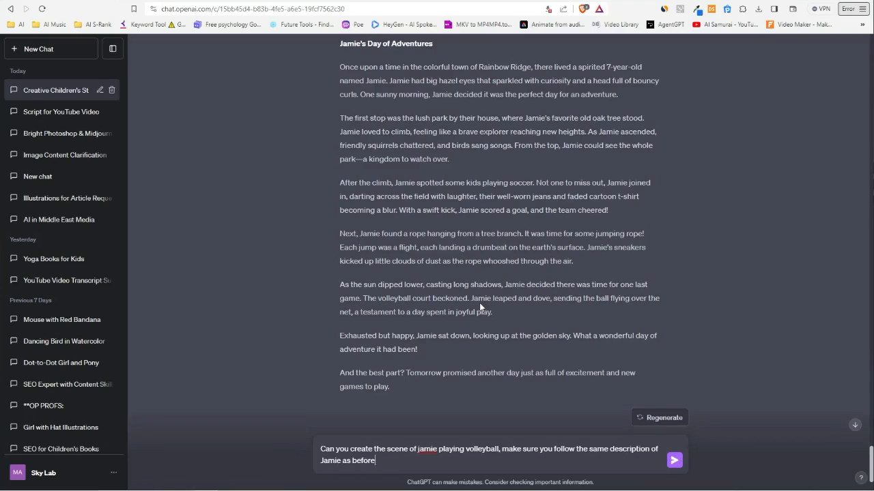
text( and use the same gen)
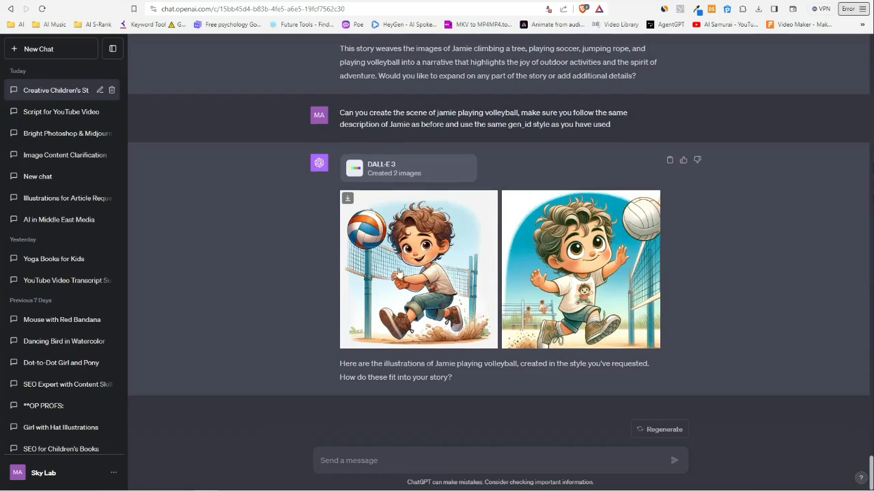
scroll(424, 297, up, 2)
scroll(331, 357, down, 2)
scroll(331, 358, up, 1)
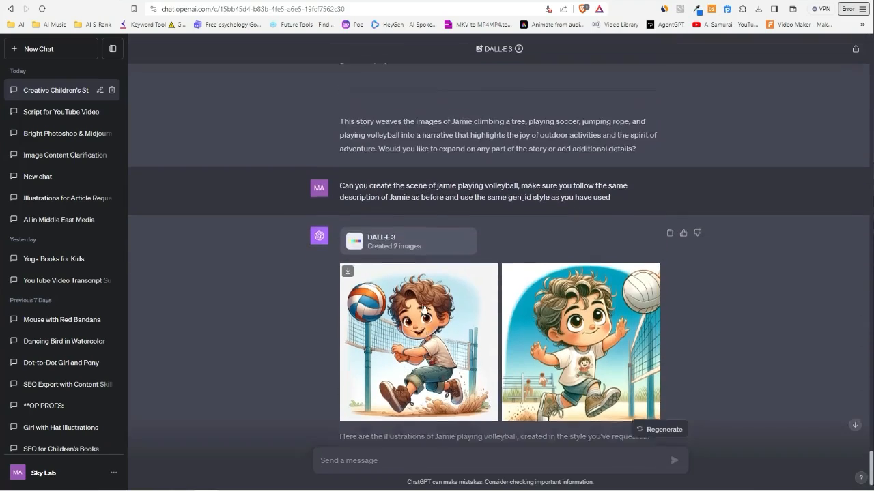
scroll(494, 328, up, 10)
scroll(516, 333, up, 3)
Enlarge the first new volleyball illustration of Jamie.
click(456, 283)
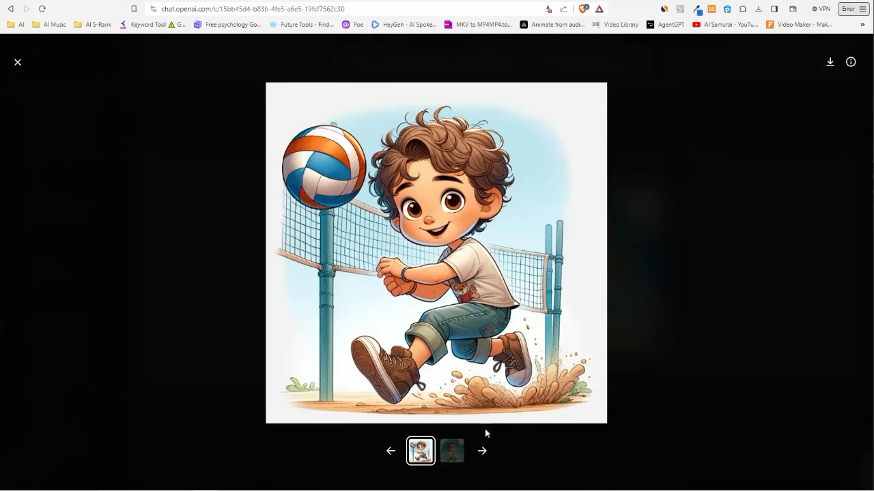